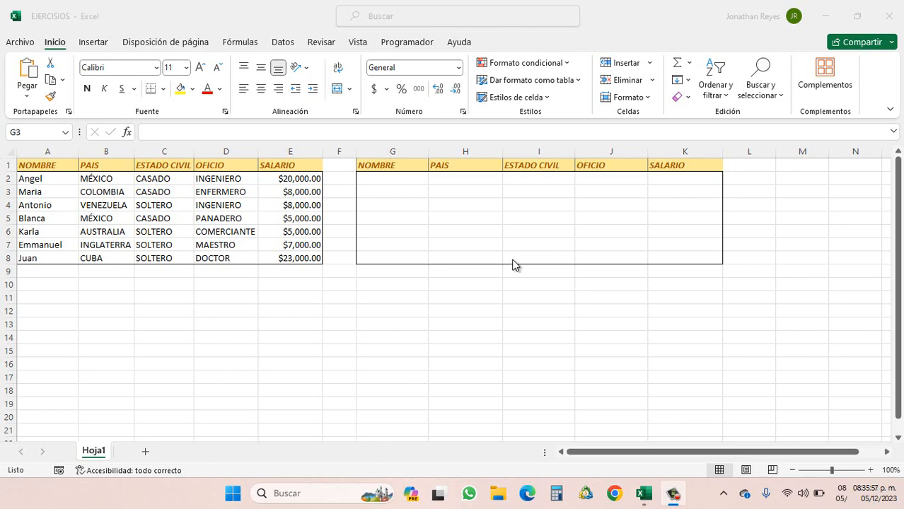
Examine each column of the source table A1:E8 and the empty results table under the headers in G1:K1.
left_click(60, 161)
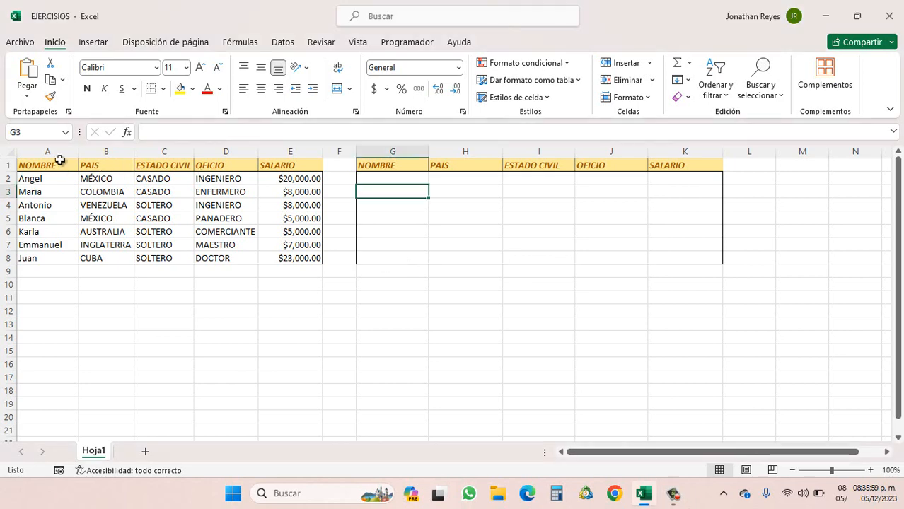
left_click(61, 161)
left_click_drag(60, 161, 75, 259)
left_click_drag(115, 168, 125, 258)
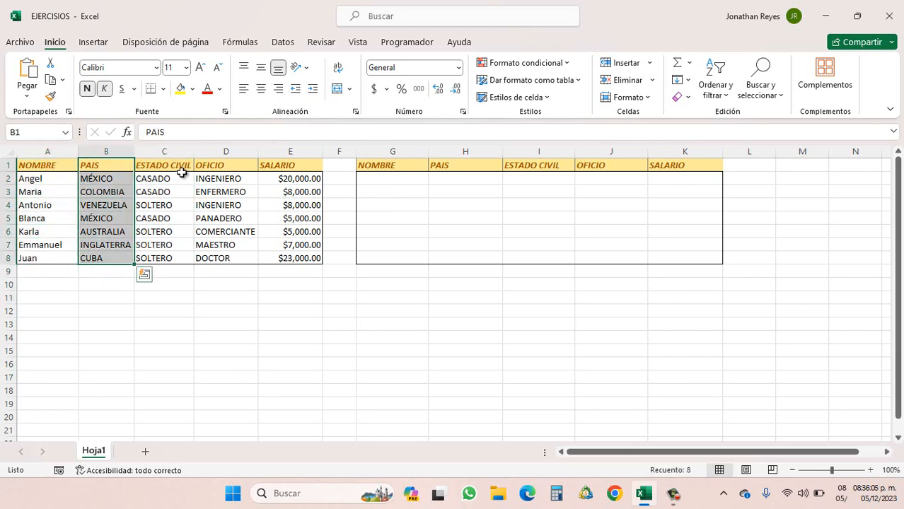
left_click_drag(182, 170, 174, 253)
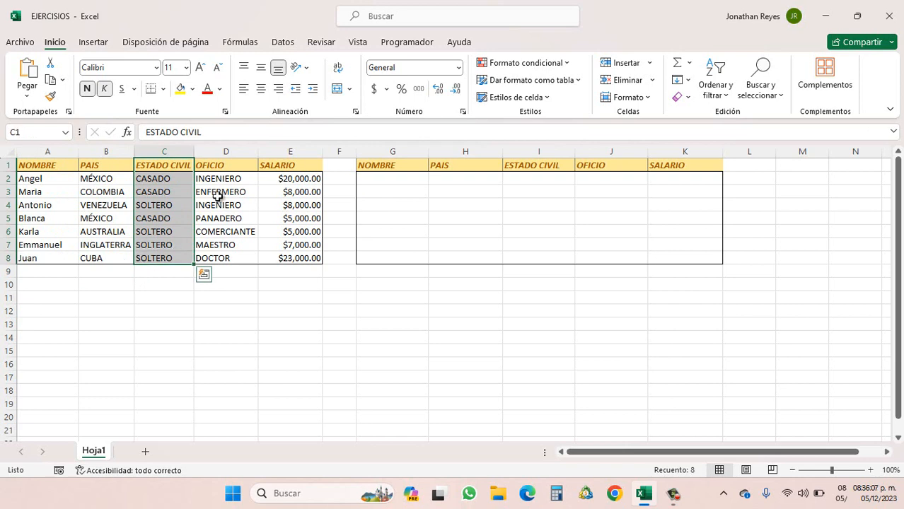
left_click(243, 168)
left_click_drag(243, 168, 256, 254)
left_click_drag(304, 165, 314, 258)
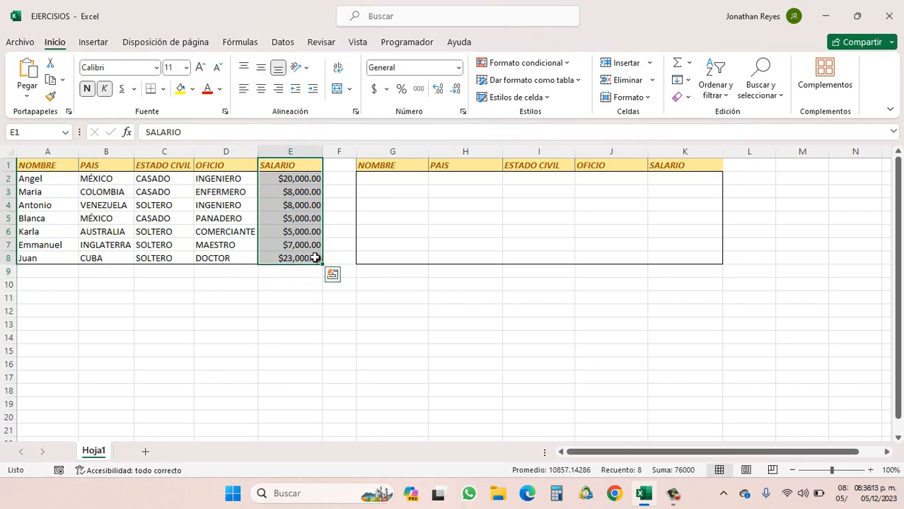
left_click(382, 192)
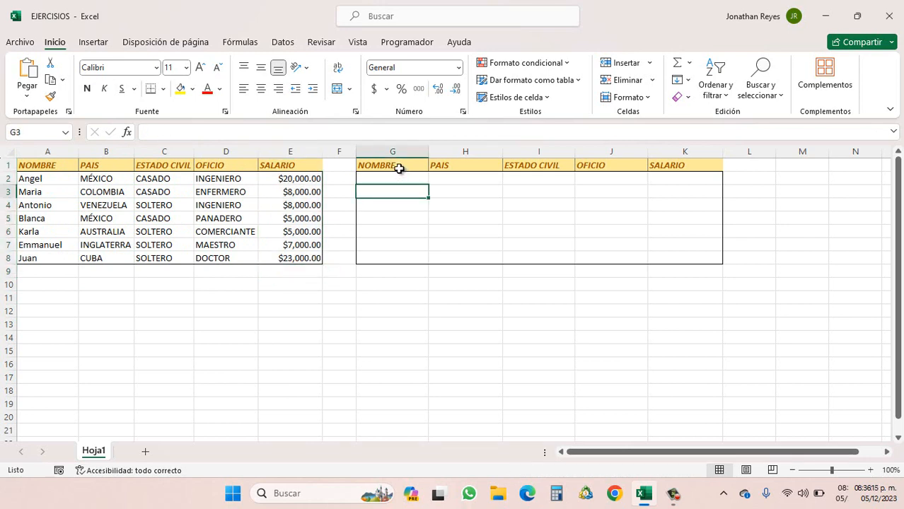
left_click(391, 175)
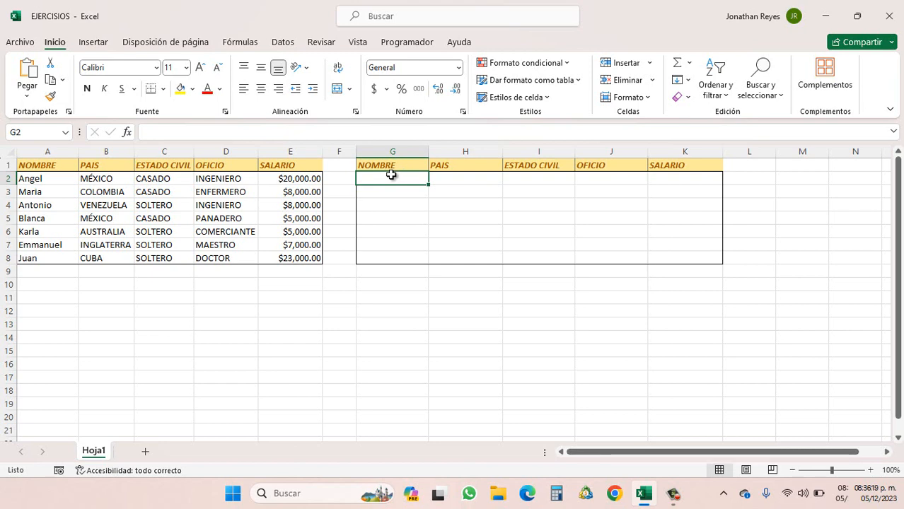
left_click_drag(402, 175, 658, 180)
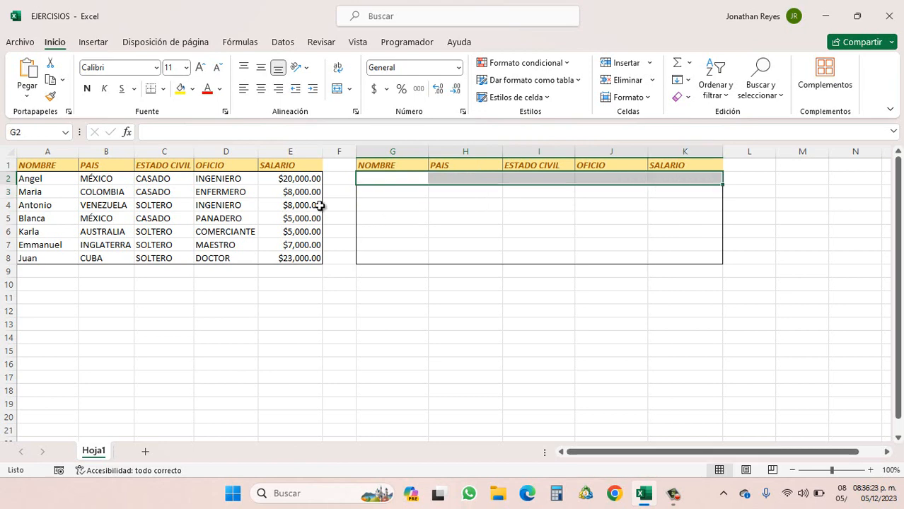
left_click(232, 189)
Start a FILTRAR formula in G2 with the source data A2:E8 as its array.
left_click(364, 176)
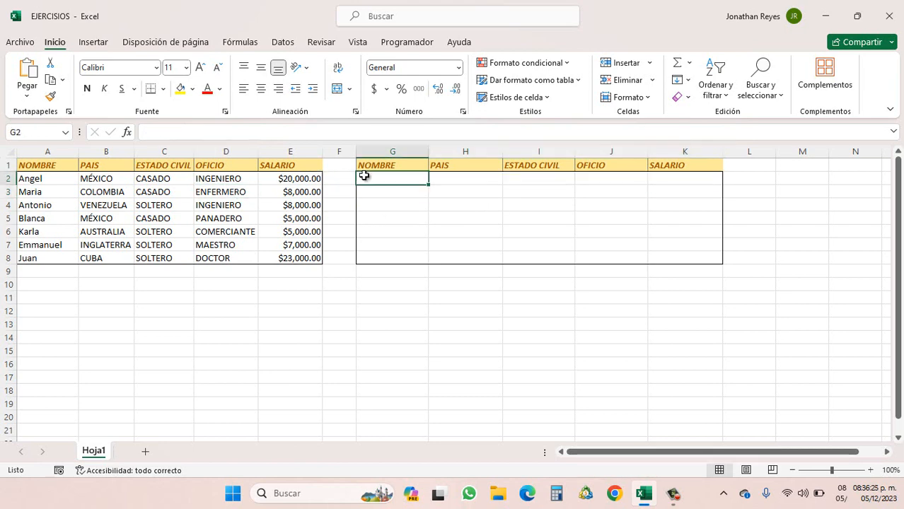
type("=filtra")
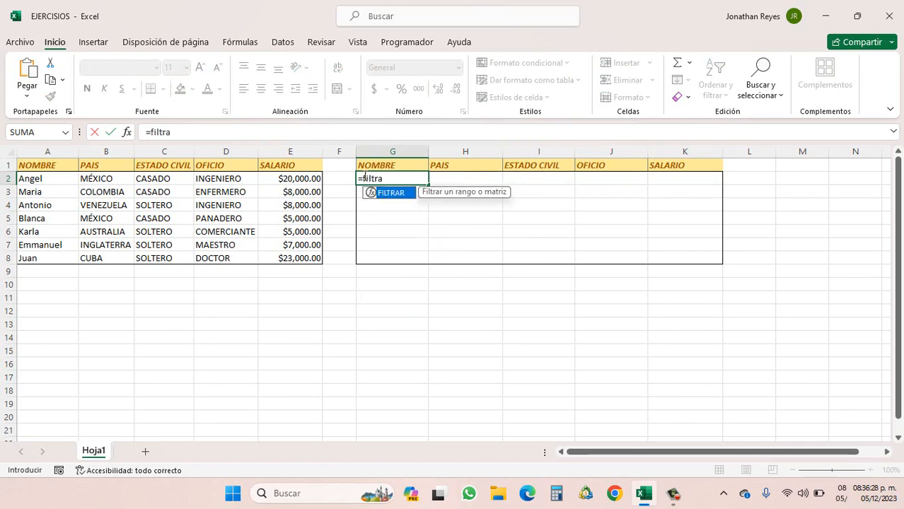
key("Tab")
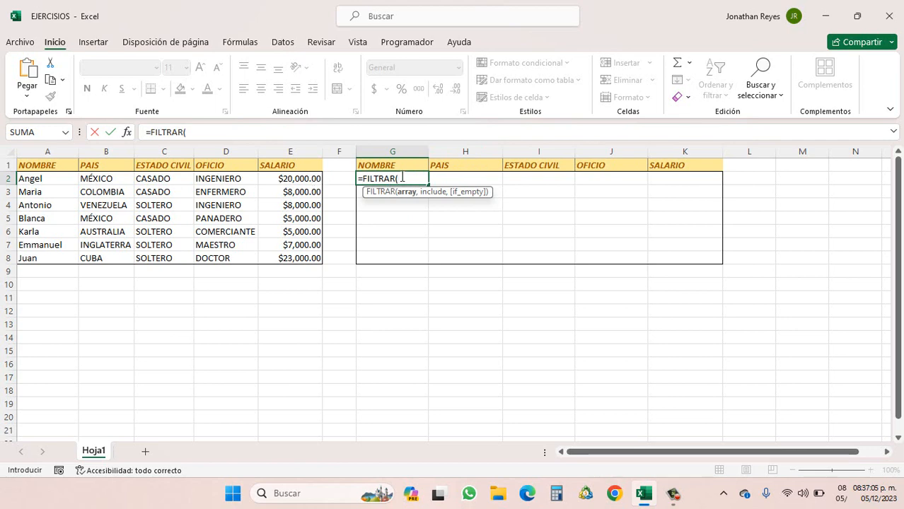
left_click(60, 184)
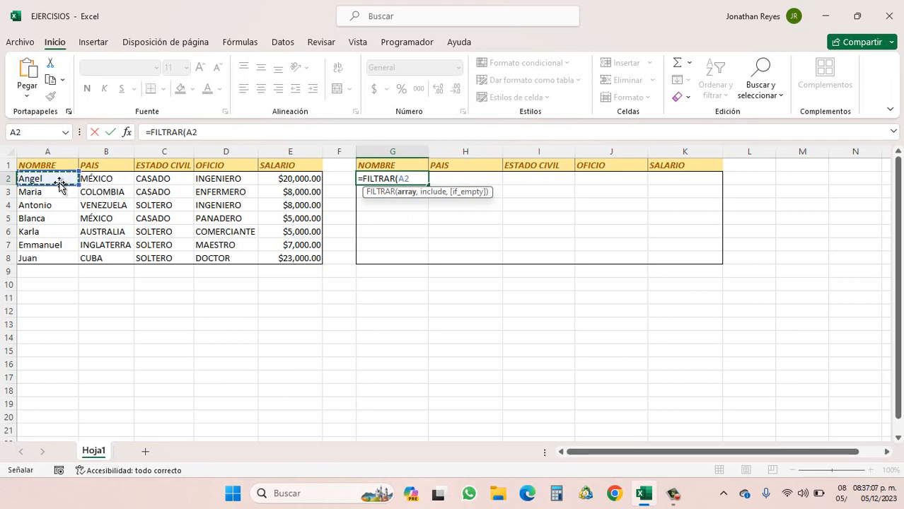
key("ctrl+shift+Down")
key("ctrl+shift+Right")
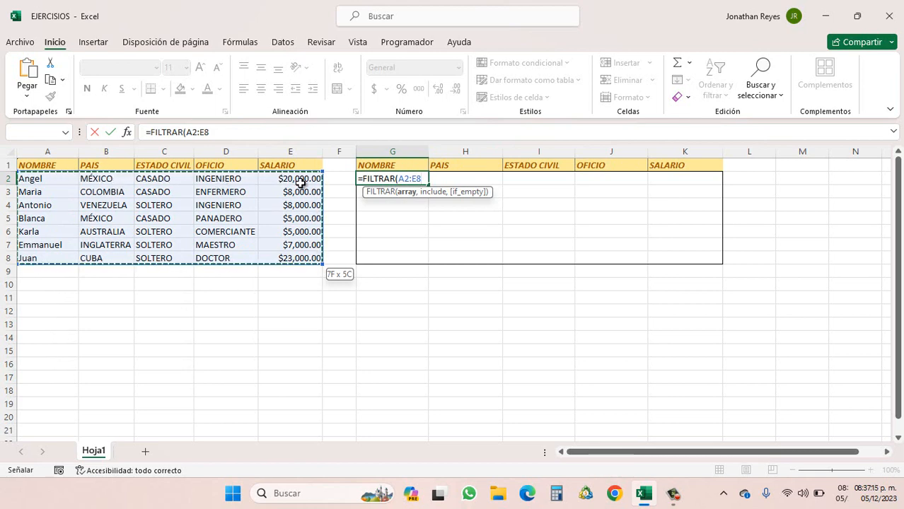
Reselect A2:E8 as the array argument, extending the range from A2, and move on to the include argument.
left_click(71, 179)
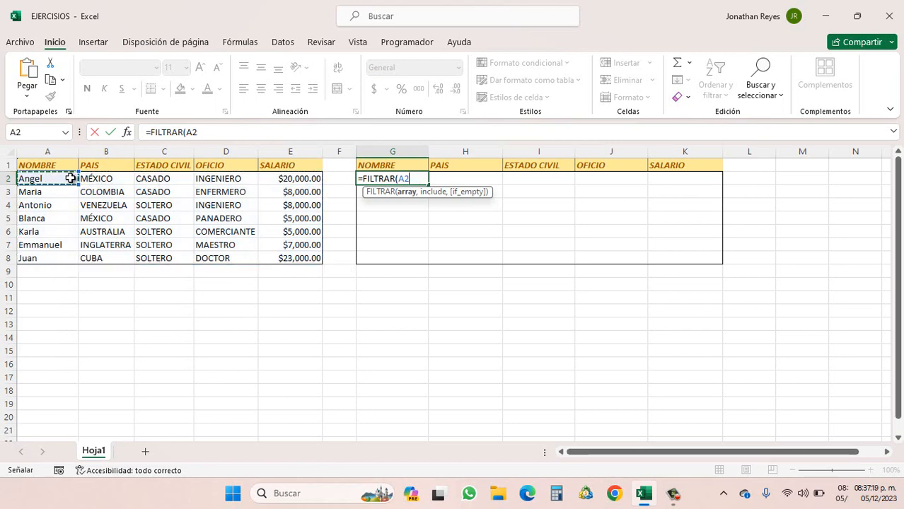
key("shift+Right")
key("shift+Right")
key("shift+Right")
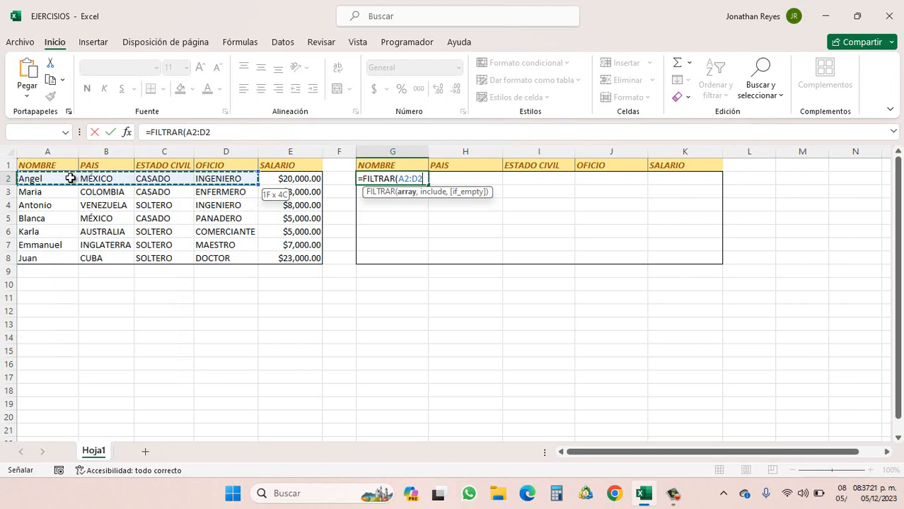
key("ctrl+shift+Down")
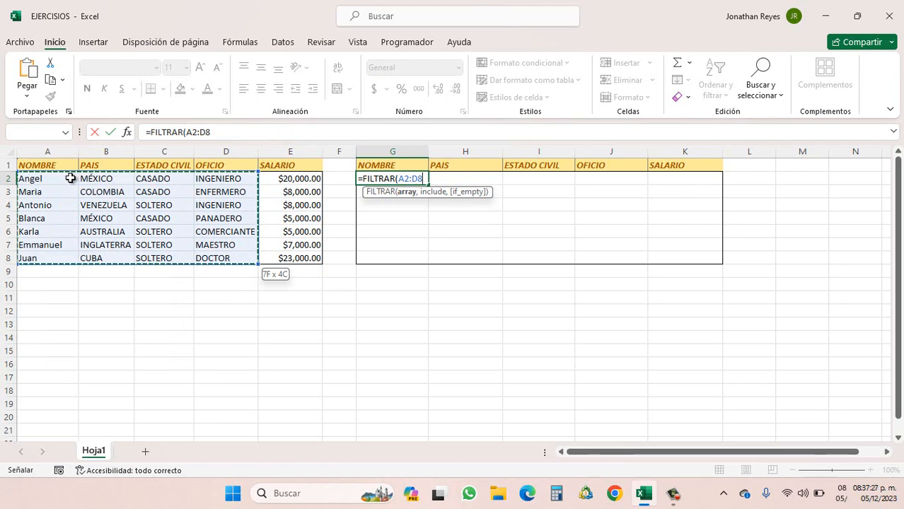
key("shift+Right")
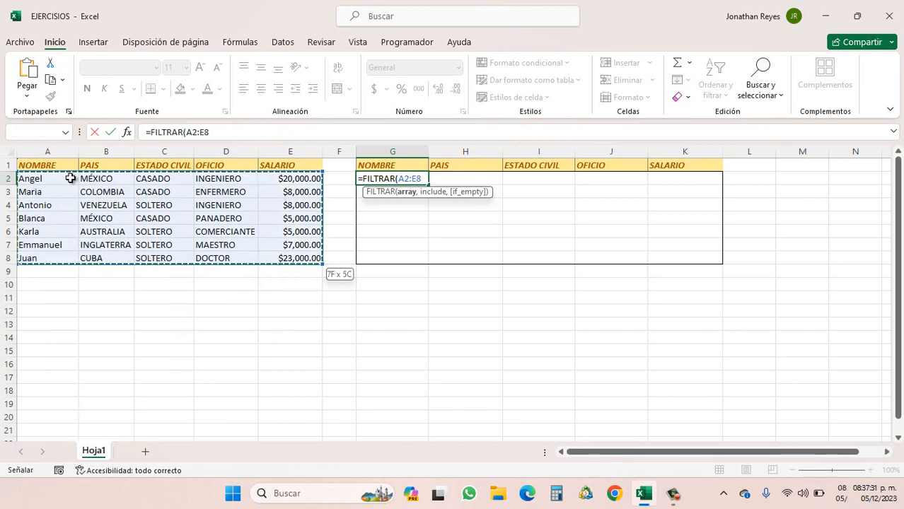
type(",")
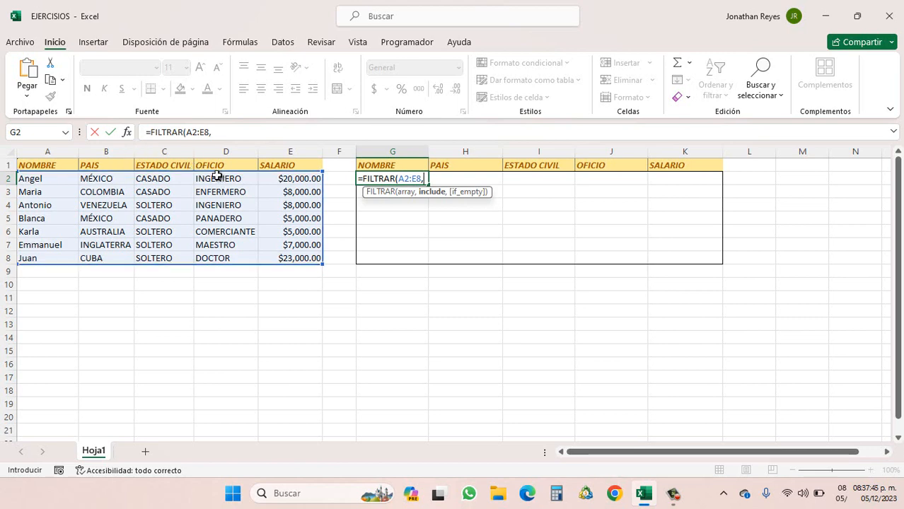
Set the include condition of the FILTRAR formula to D2:D8="INGENIERO".
left_click_drag(216, 177, 234, 256)
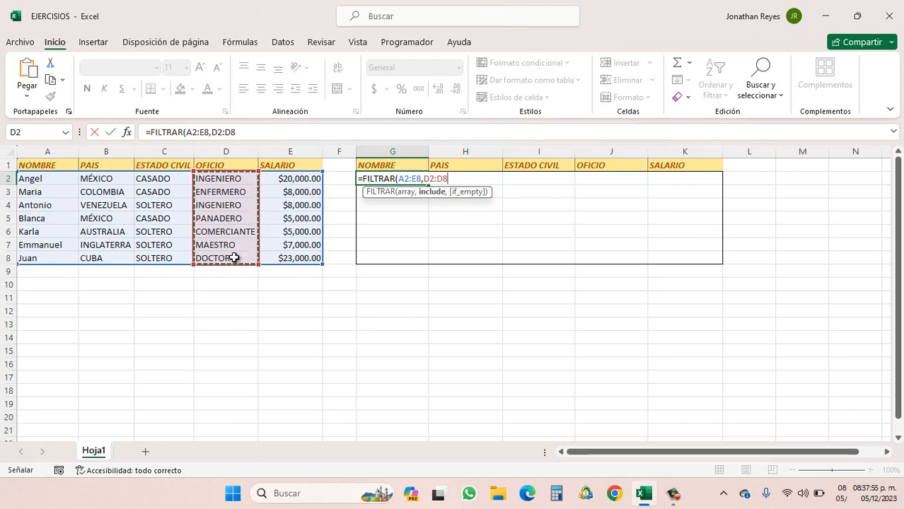
type("=")
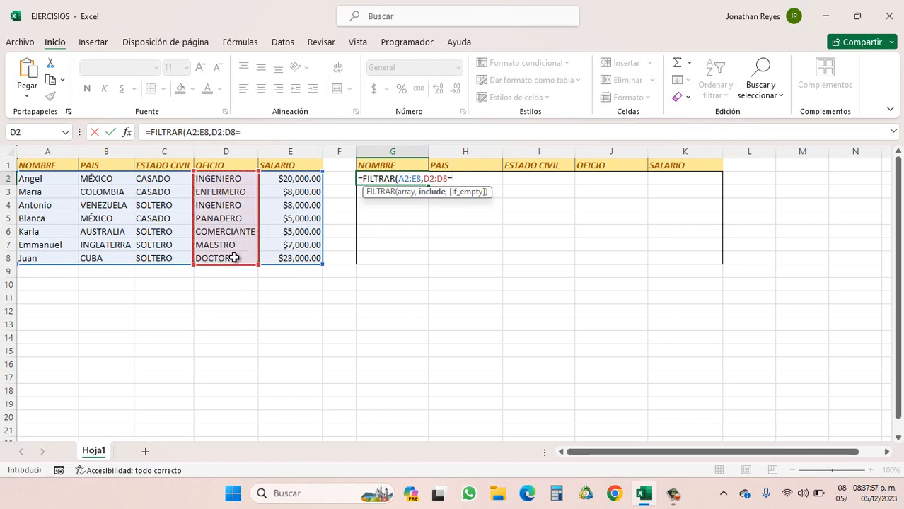
type("\"INGENIERO\"")
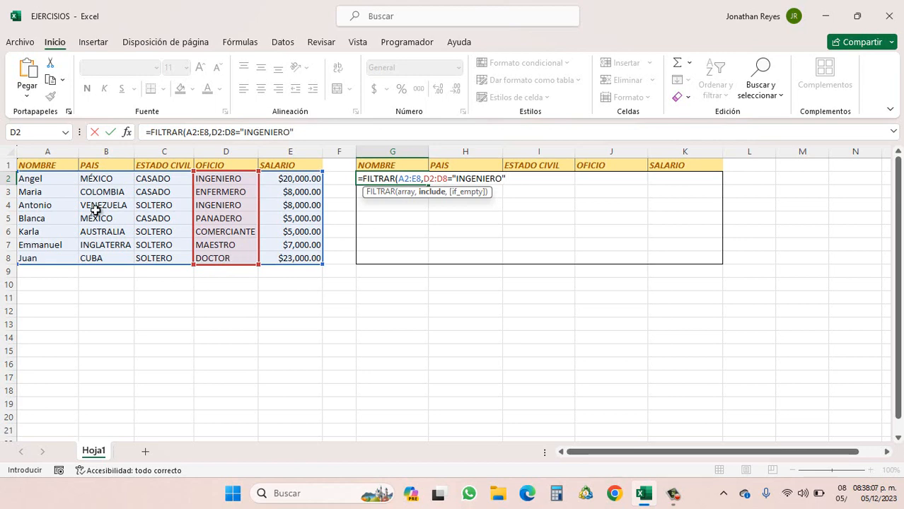
Add "No se encontraron coincidencias" as the if_empty argument and complete the FILTRAR formula in G2.
type(",")
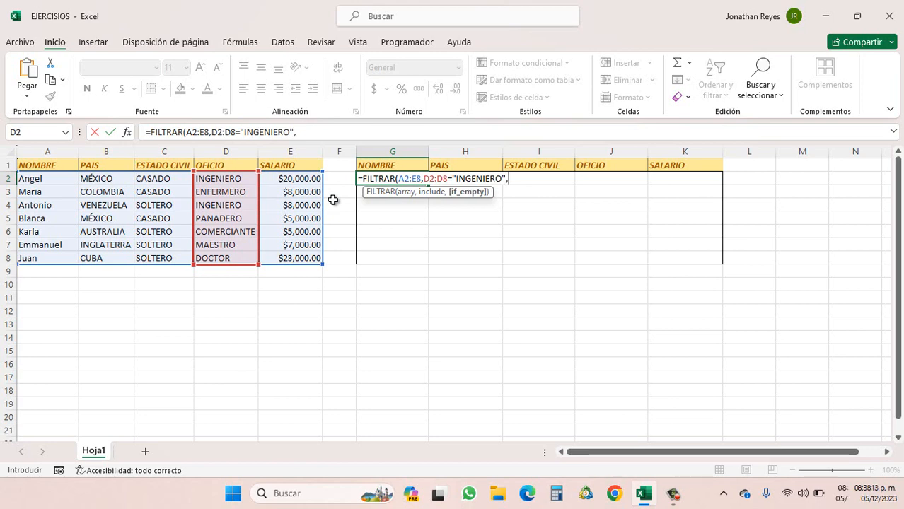
type("\"No se encont")
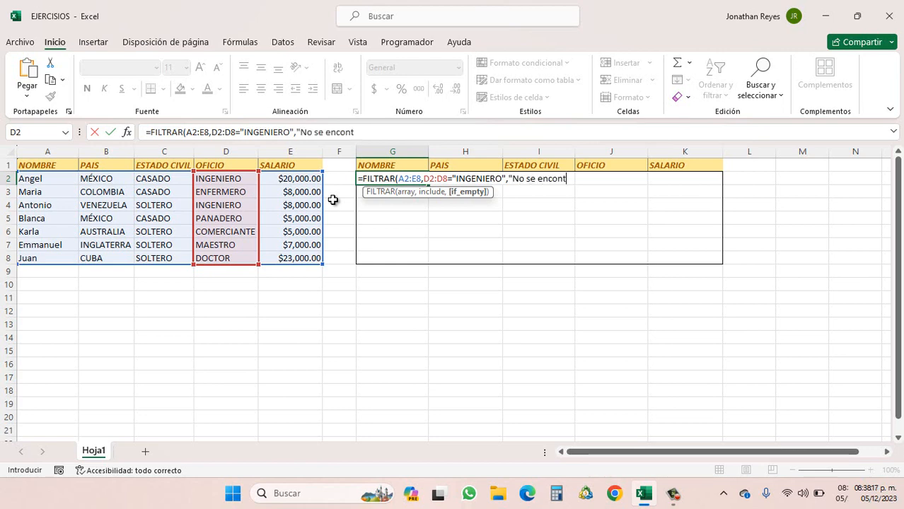
type("raron coincidencias\"")
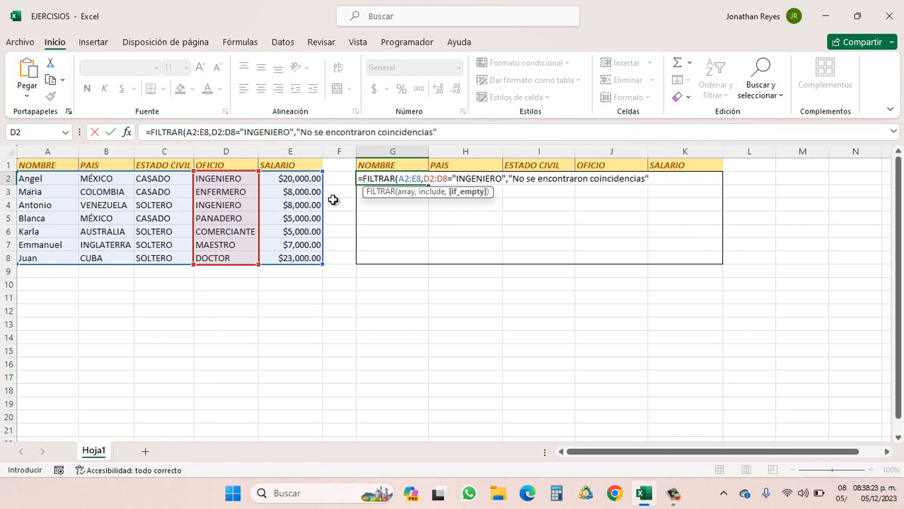
type(")")
key("Return")
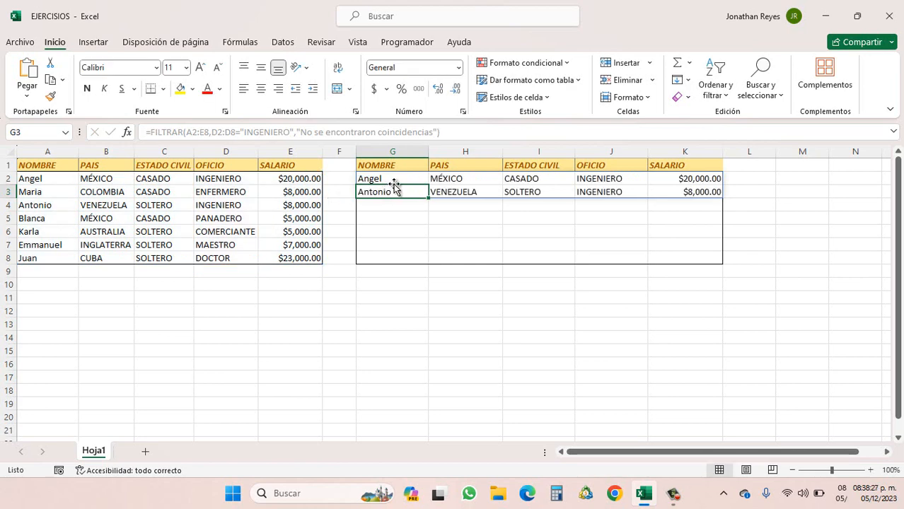
Examine the include condition in the G2 formula and compare the source rows with OFICIO INGENIERO against the filtered results.
left_click(380, 182)
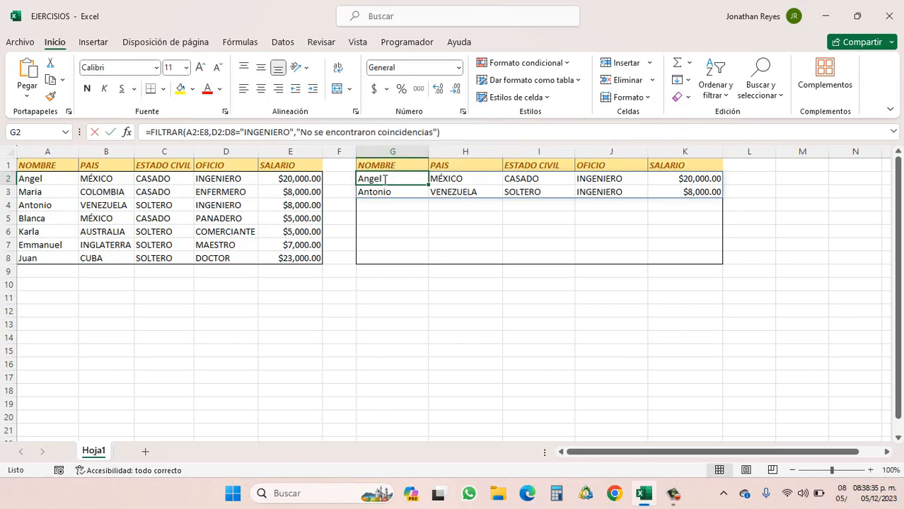
double_click(388, 176)
left_click_drag(424, 179, 506, 178)
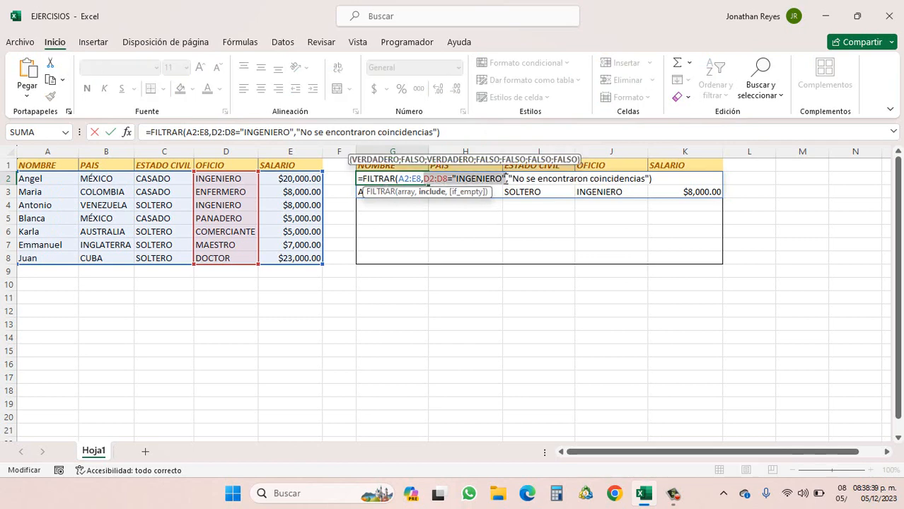
key("Escape")
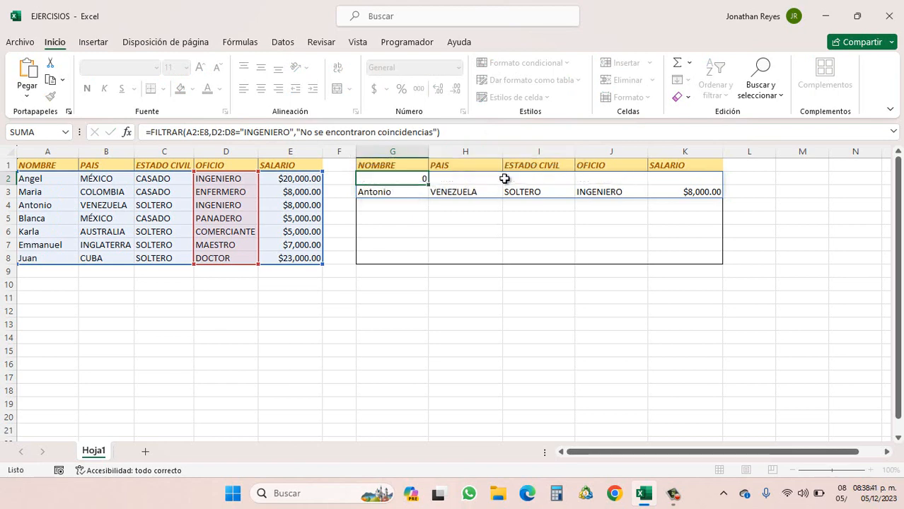
double_click(410, 182)
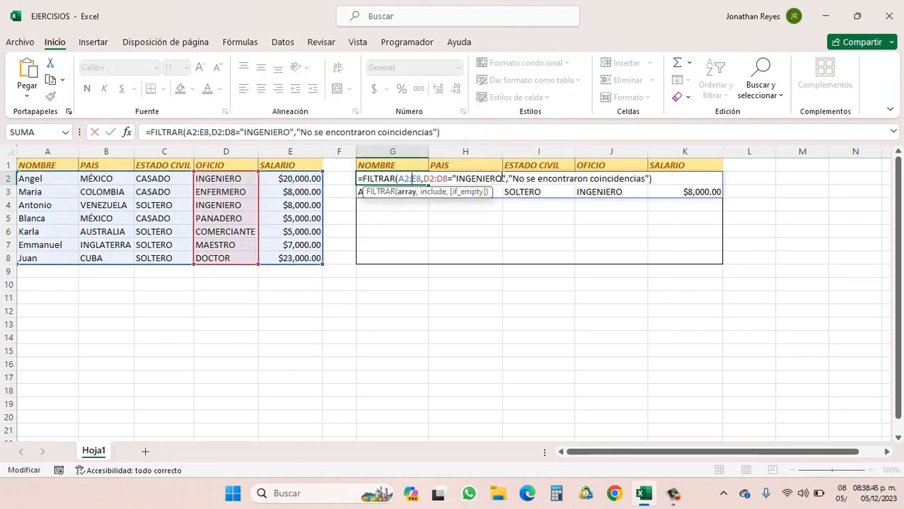
key("Return")
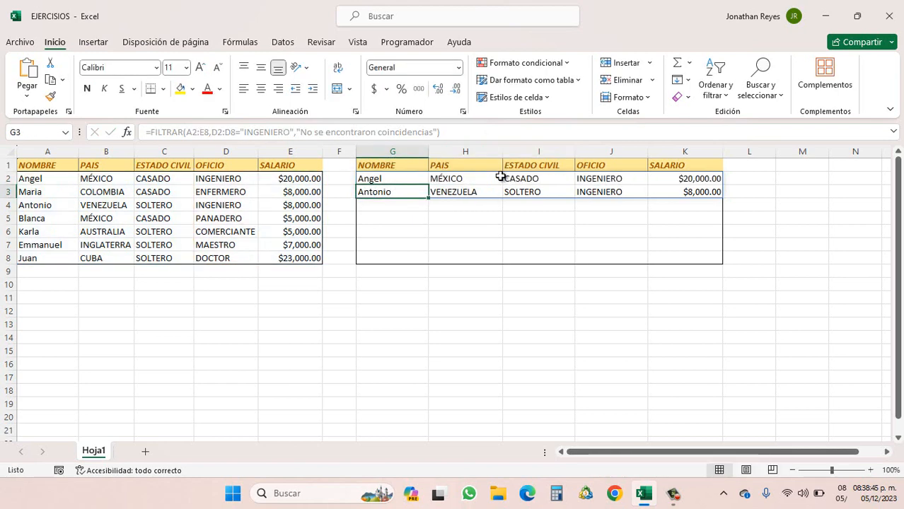
left_click(245, 174)
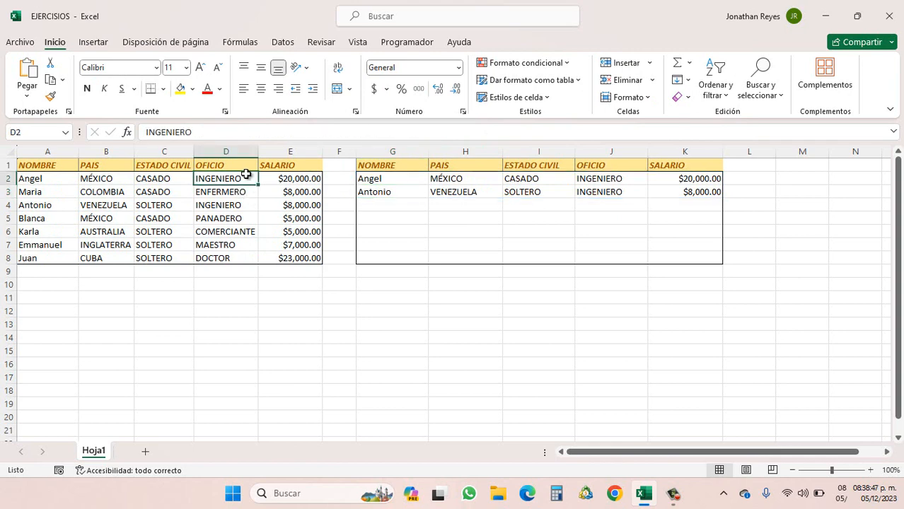
left_click(227, 204)
left_click(373, 181)
left_click_drag(373, 181, 375, 195)
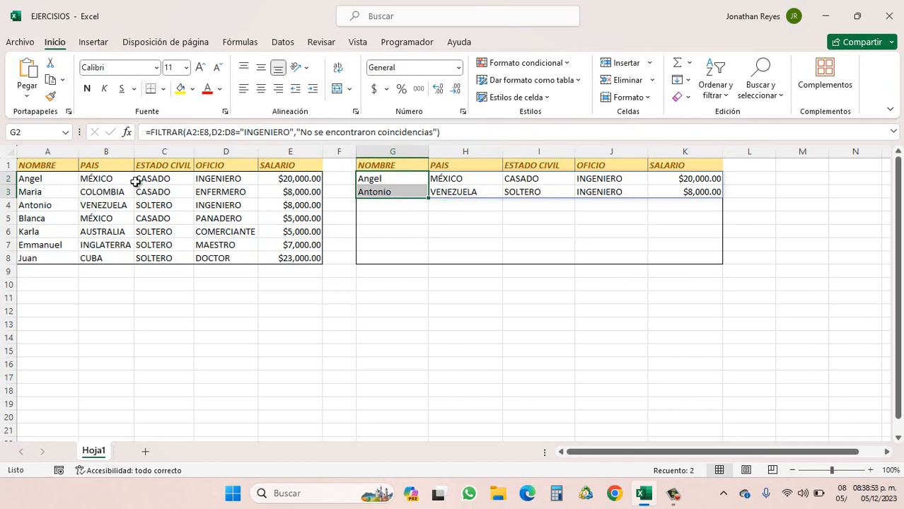
Change the include criterion in the G2 FILTRAR formula to "MAESTRO" and highlight the matching source row A7:E7 for comparison.
double_click(391, 180)
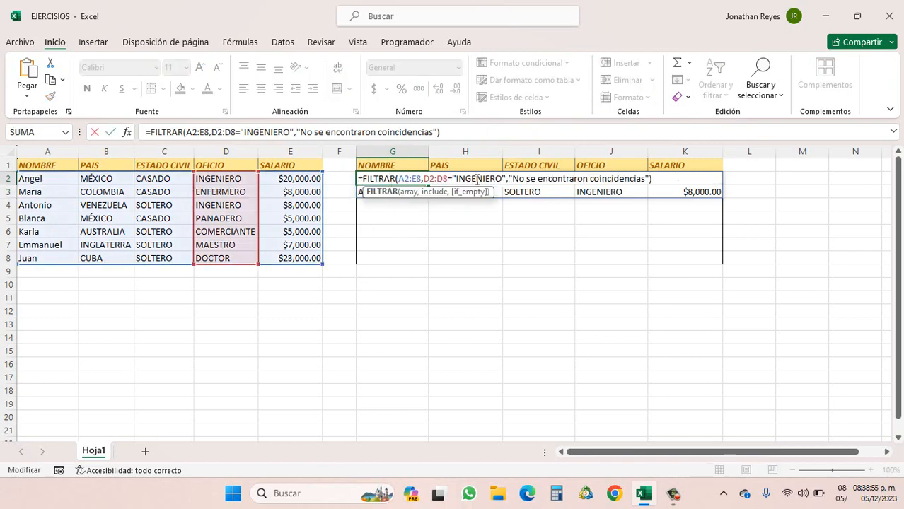
left_click(501, 179)
key("BackSpace")
key("BackSpace")
key("BackSpace")
key("BackSpace")
key("BackSpace")
key("BackSpace")
key("BackSpace")
key("BackSpace")
key("BackSpace")
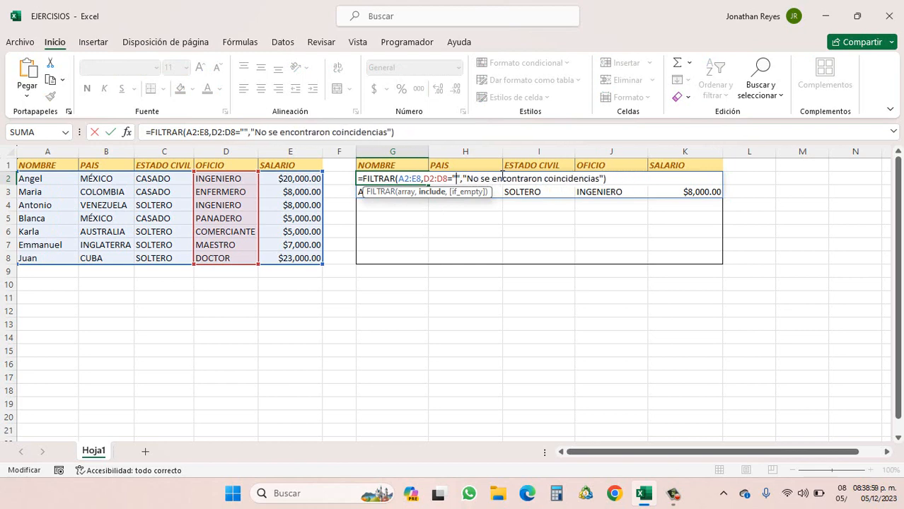
type("MESTRO")
key("BackSpace")
key("BackSpace")
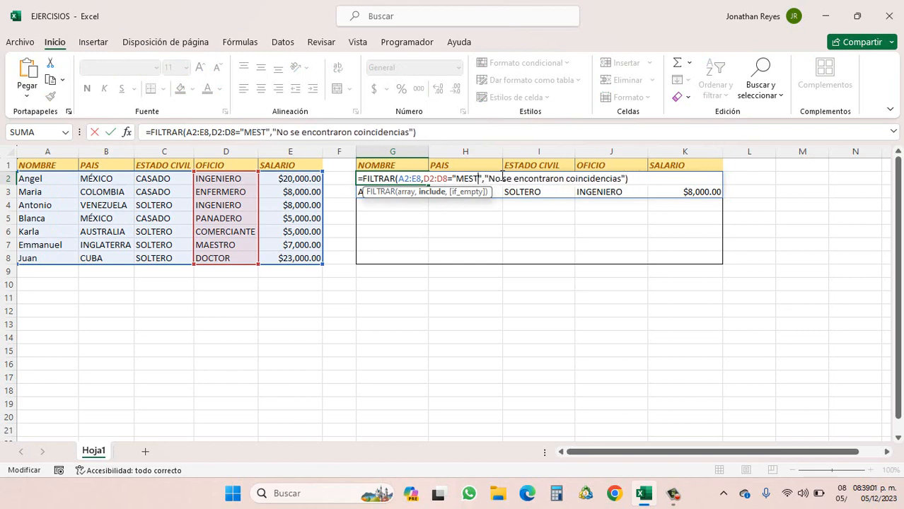
key("BackSpace")
key("BackSpace")
key("BackSpace")
type("AESTRO")
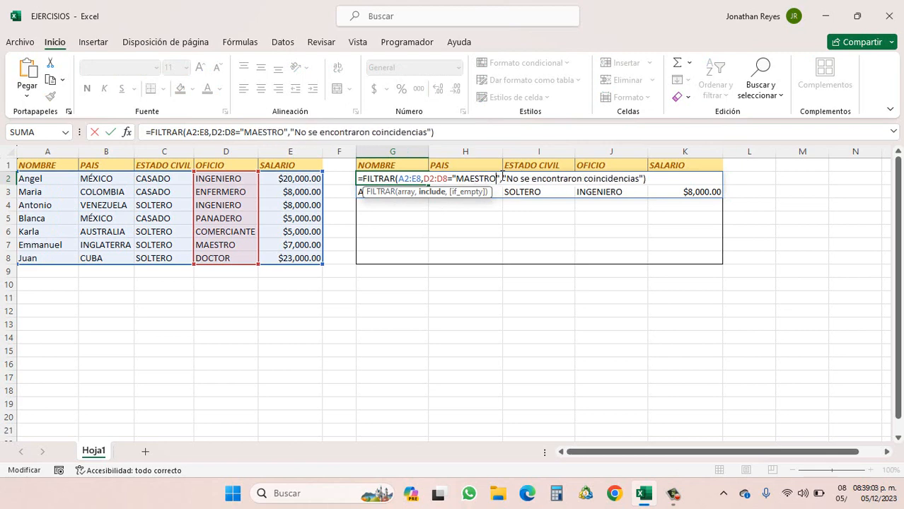
key("Return")
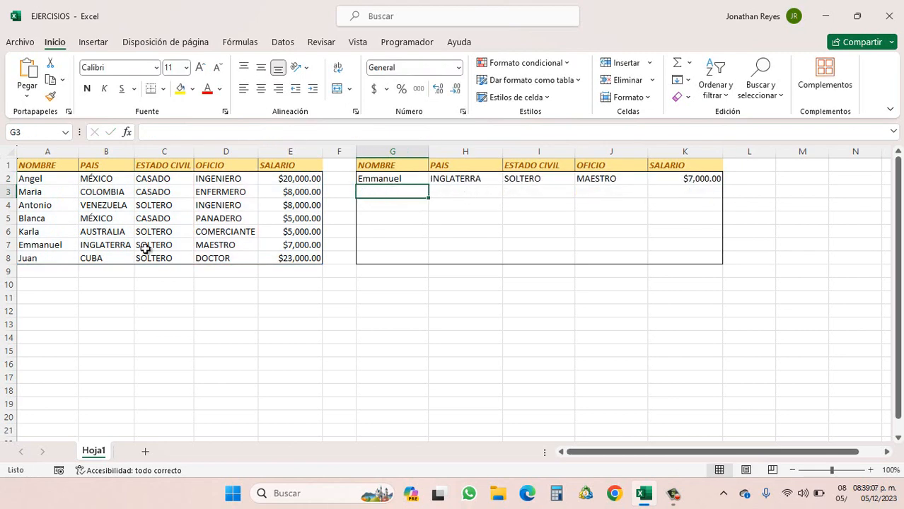
left_click_drag(67, 244, 285, 245)
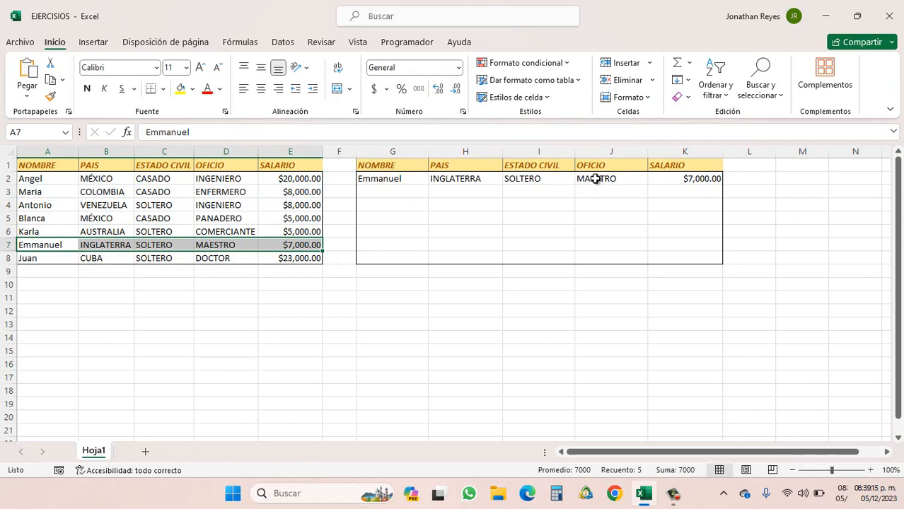
left_click(465, 205)
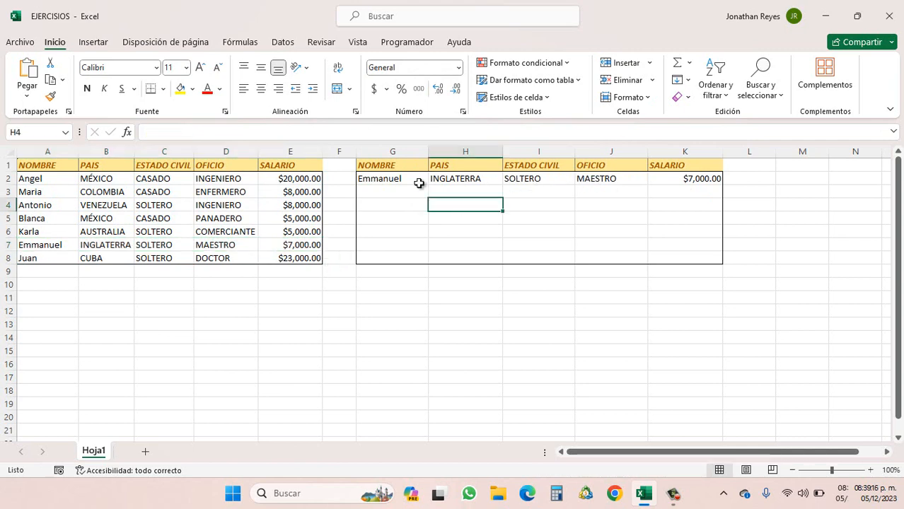
Replace the include range in the G2 formula with D2:D9, one row longer than the array, and apply it.
double_click(374, 178)
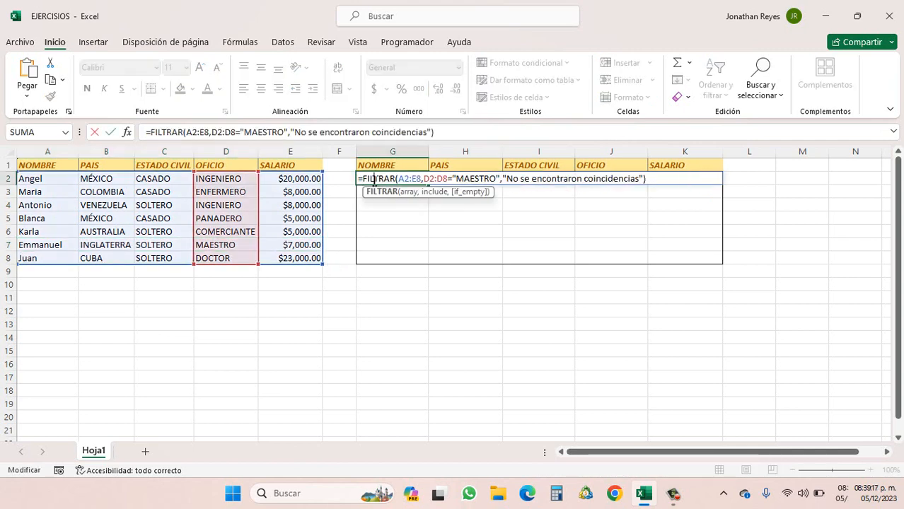
left_click(425, 178)
left_click_drag(424, 178, 445, 178)
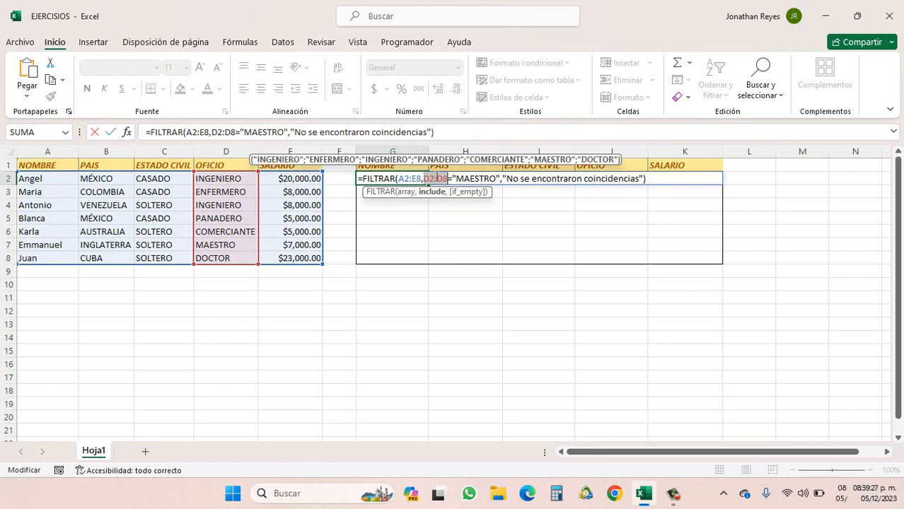
left_click(437, 179)
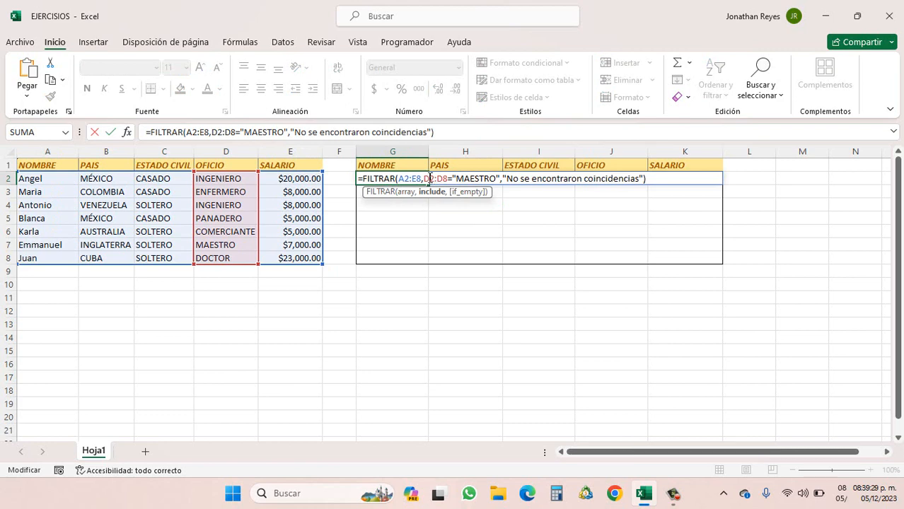
double_click(430, 178)
key("BackSpace")
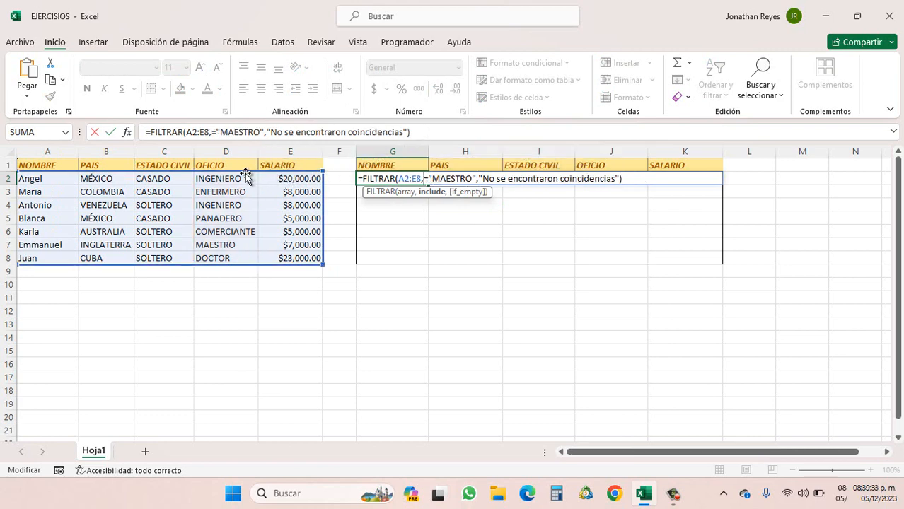
left_click_drag(245, 173, 253, 274)
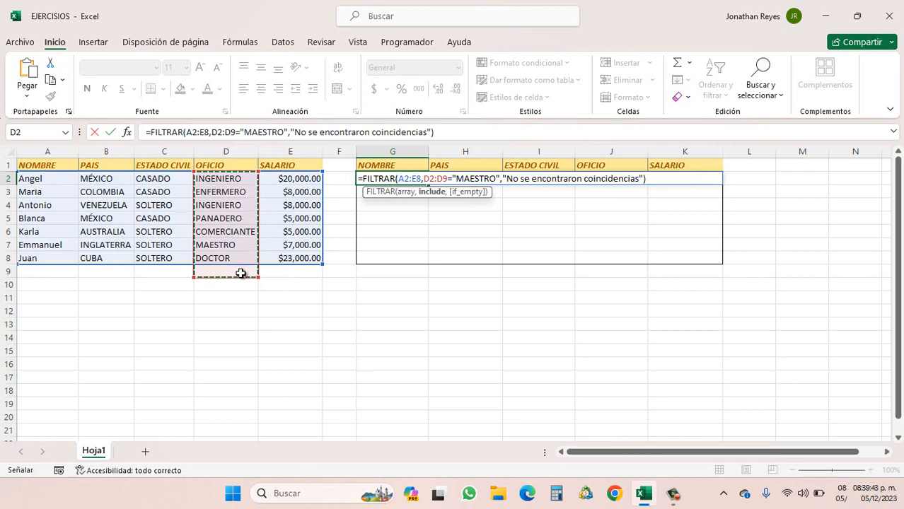
key("Return")
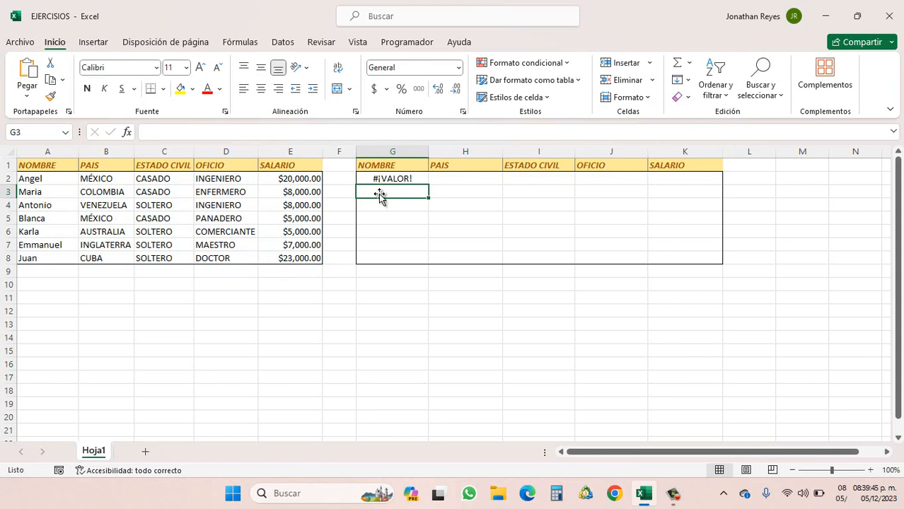
Reselect A2:E9 as the array so it matches the include range's row count, and check both ranges in the G2 formula.
double_click(410, 178)
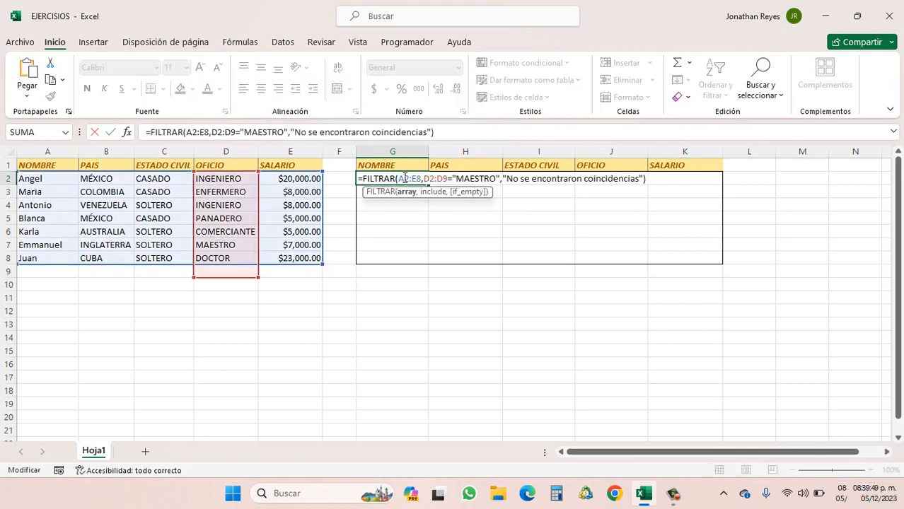
double_click(405, 178)
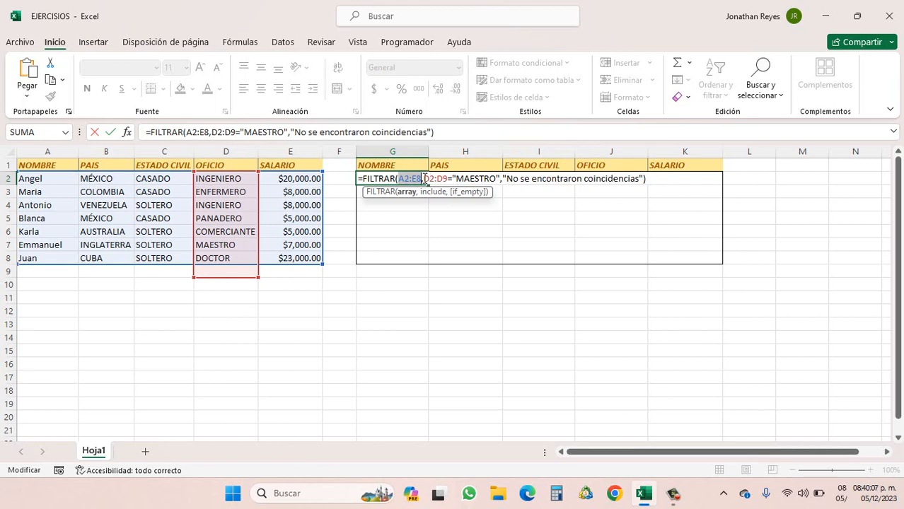
left_click_drag(424, 178, 448, 178)
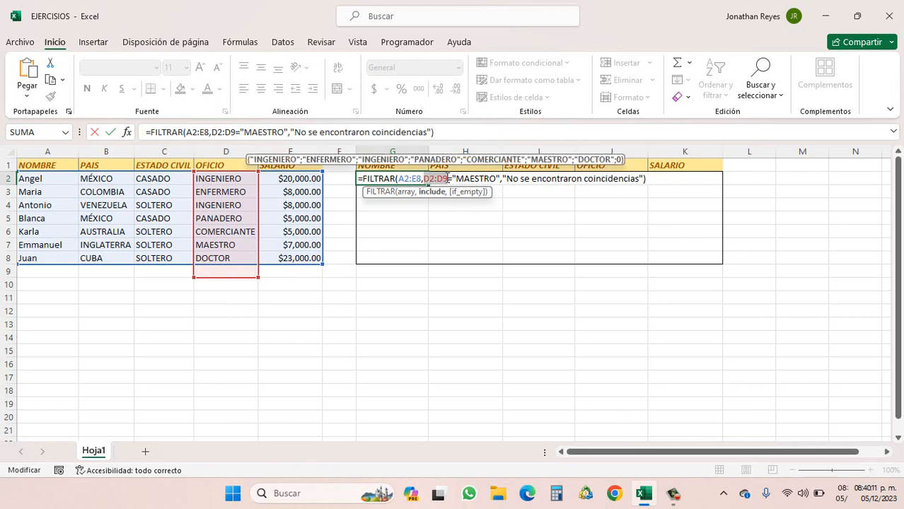
left_click(420, 179)
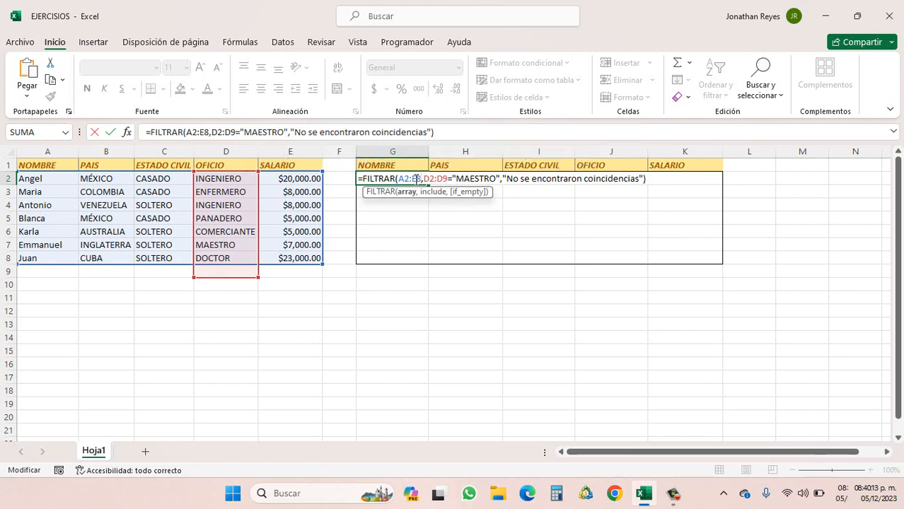
key("BackSpace")
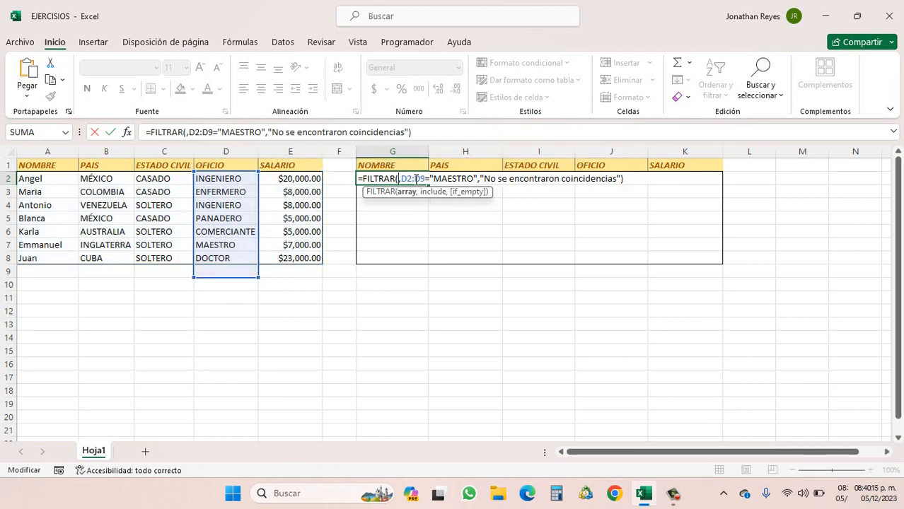
left_click_drag(70, 176, 291, 271)
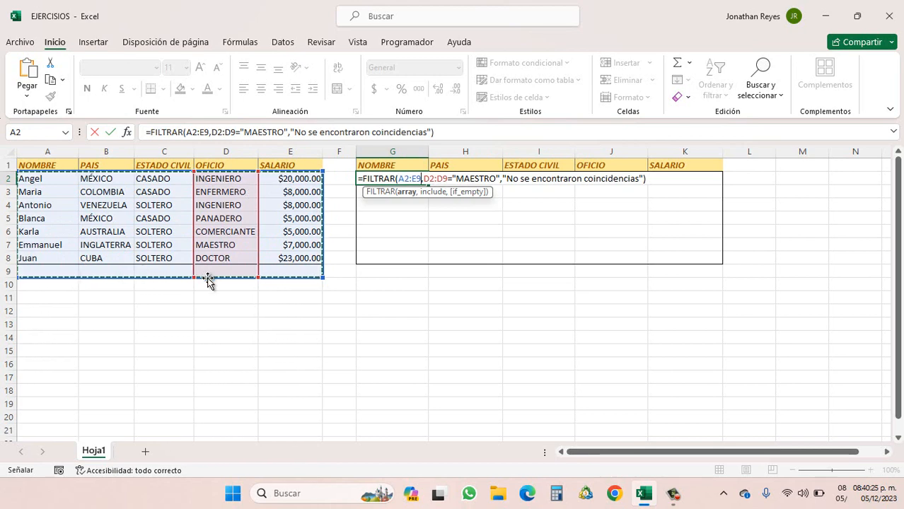
key("Return")
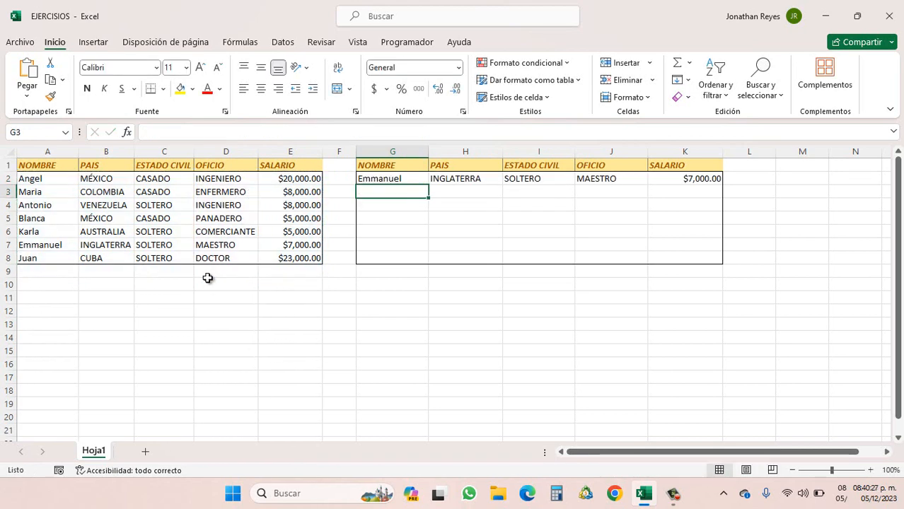
double_click(375, 179)
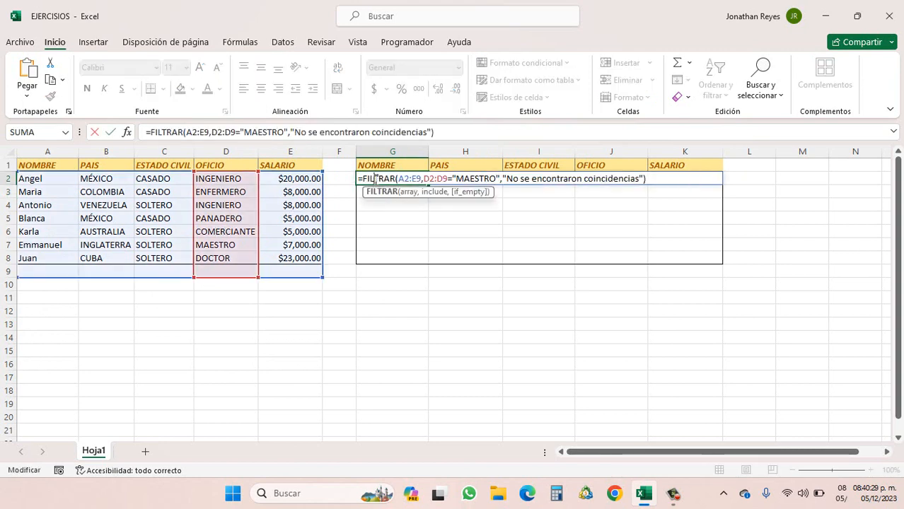
double_click(404, 178)
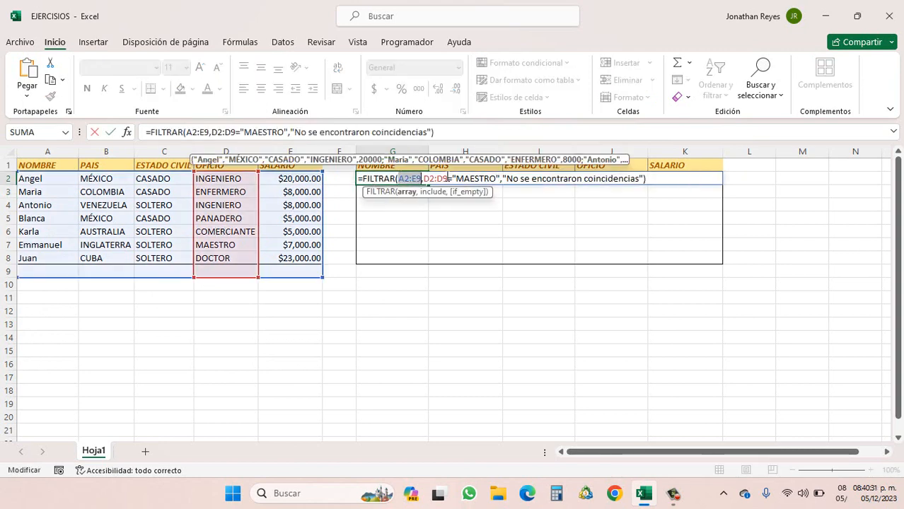
double_click(444, 178)
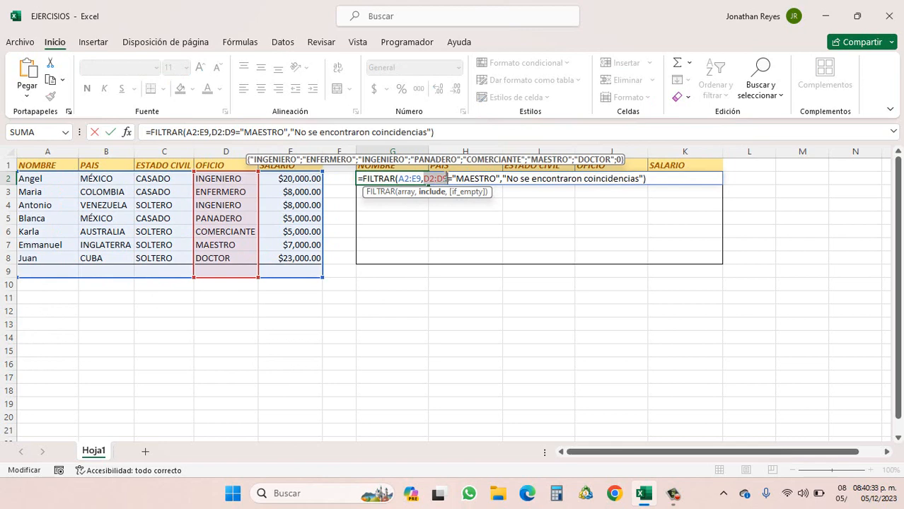
key("Escape")
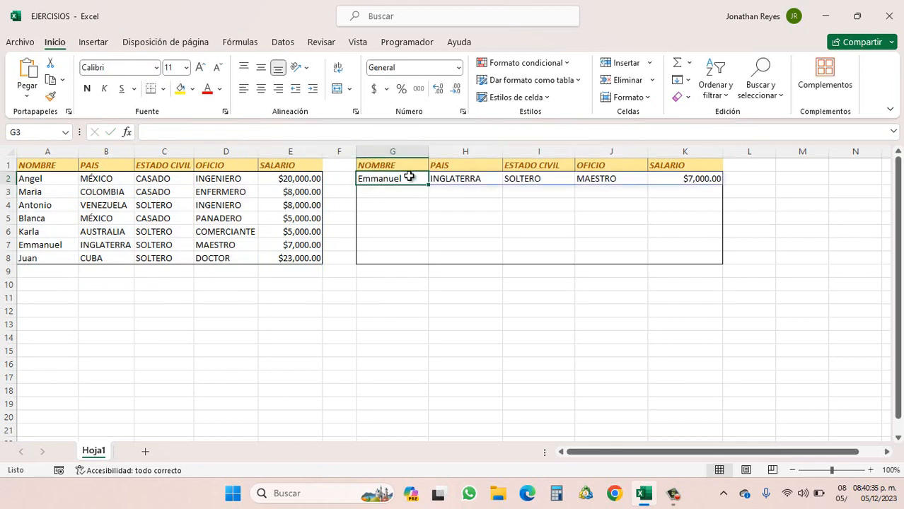
Restore the G2 formula's ranges to A2:E8 for the array and D2:D8 for the include condition.
double_click(420, 179)
key("BackSpace")
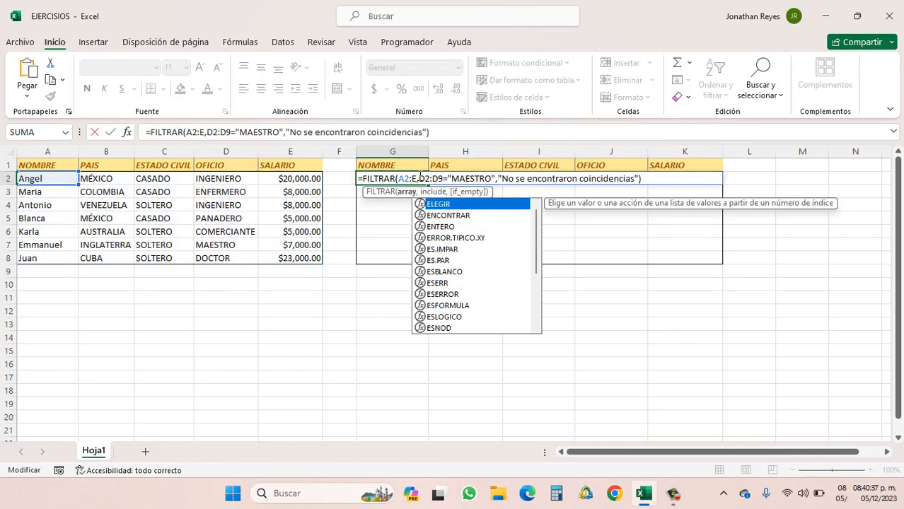
type("8")
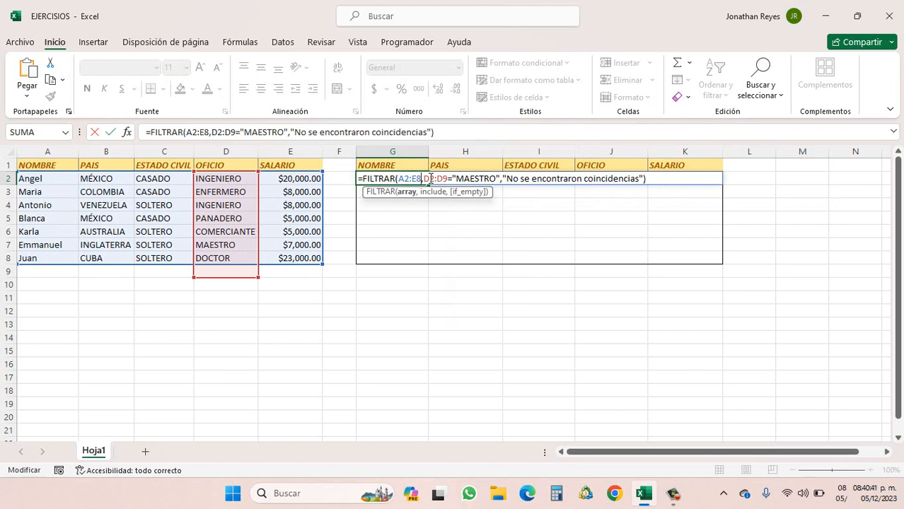
left_click(446, 178)
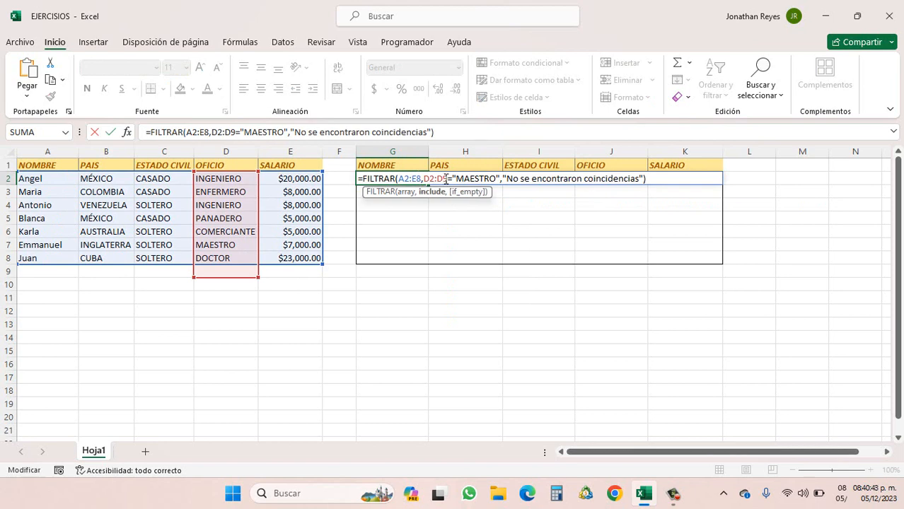
key("BackSpace")
type("8")
key("Return")
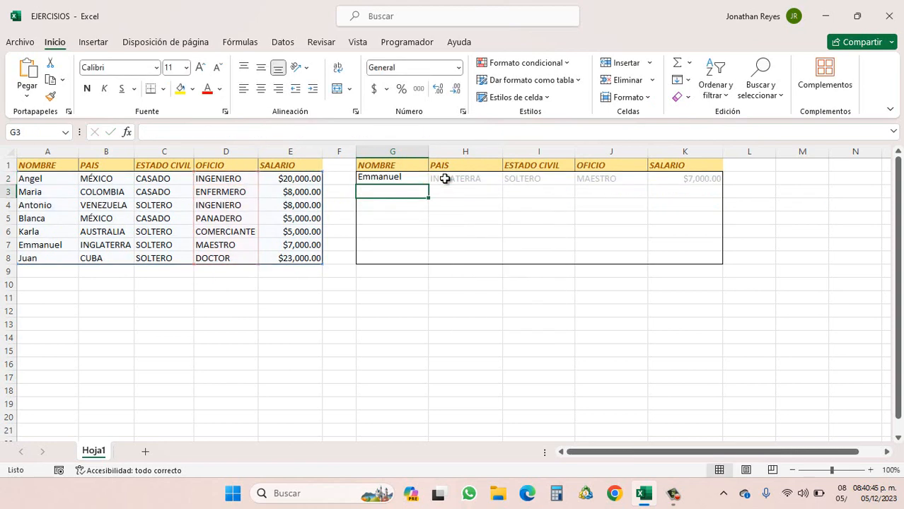
double_click(420, 178)
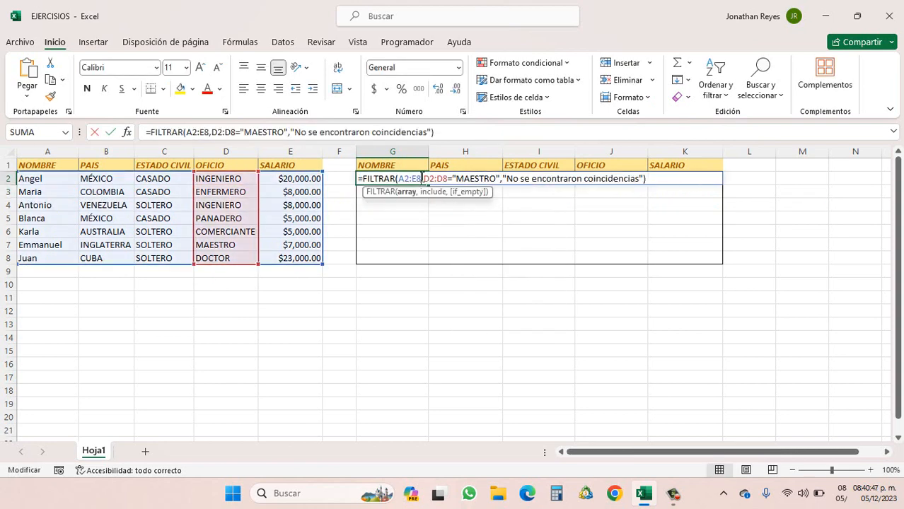
key("Return")
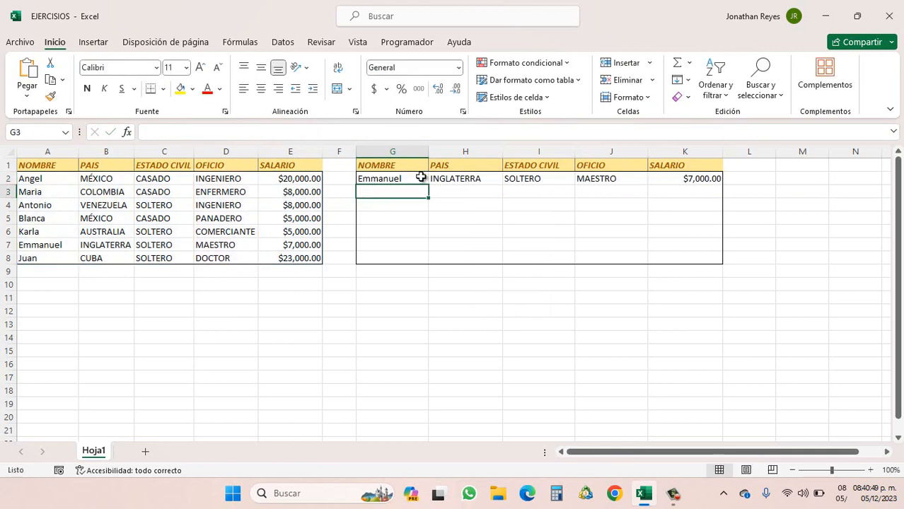
Replace the include range in the G2 formula with the ESTADO CIVIL cells C2:C8.
double_click(421, 178)
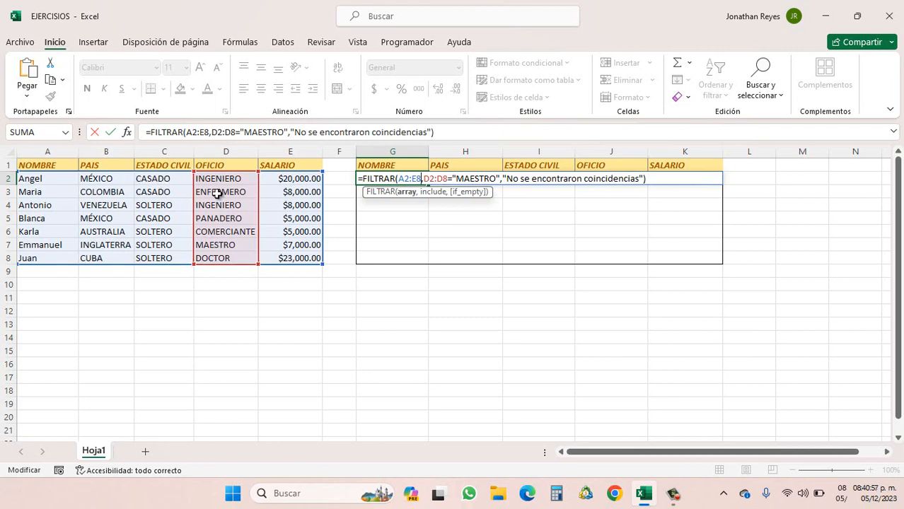
double_click(440, 179)
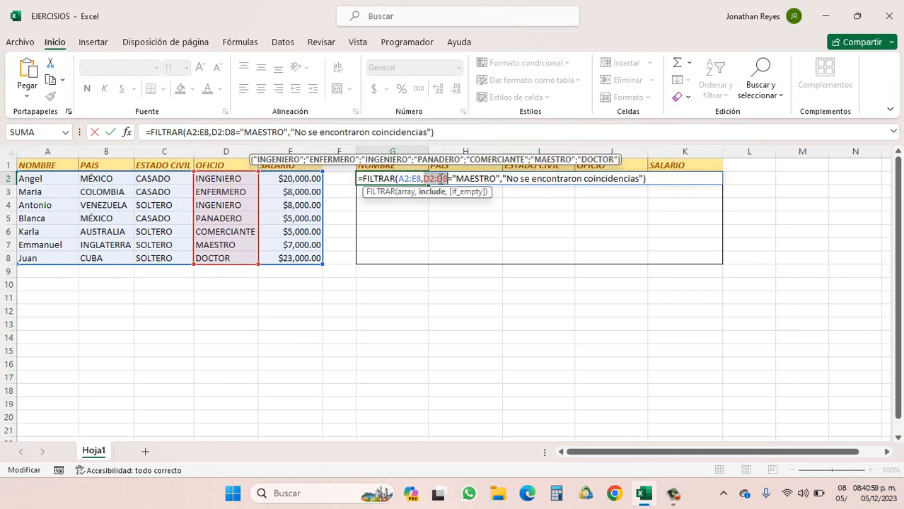
key("Delete")
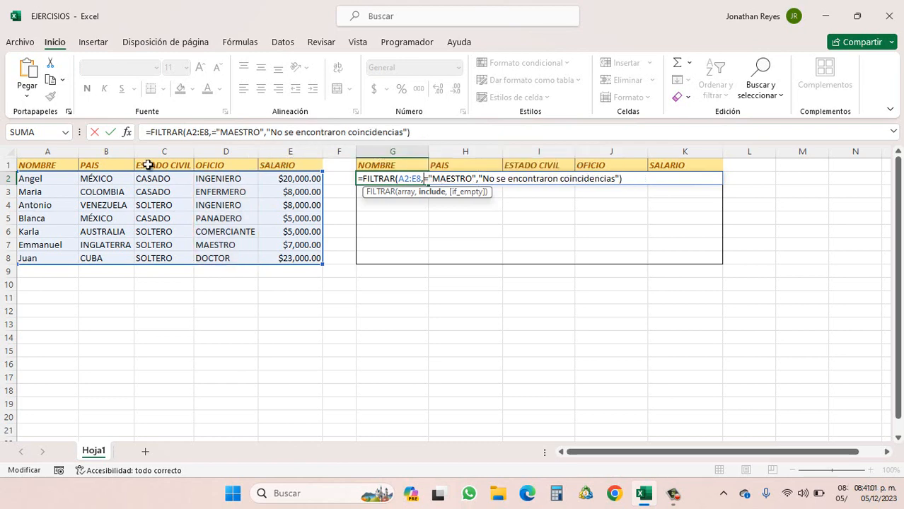
left_click_drag(149, 184, 188, 260)
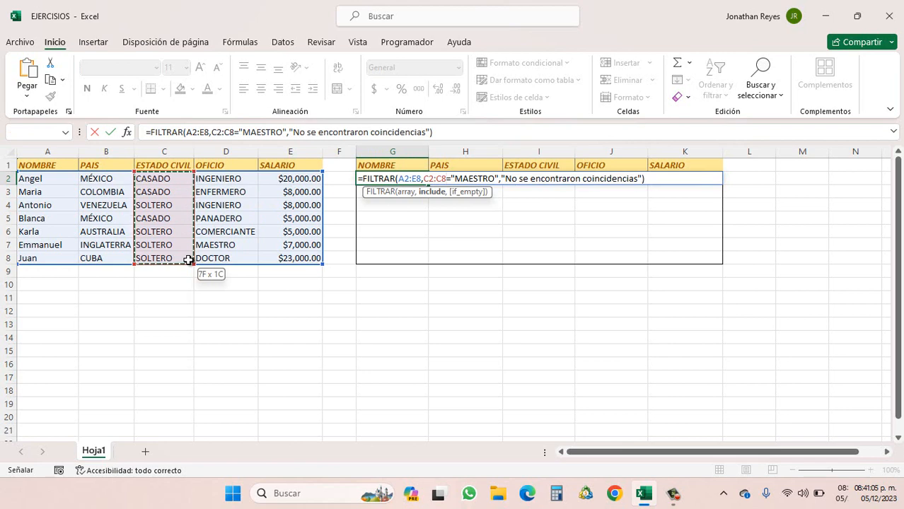
mouse_move(188, 261)
left_mouse_down()
mouse_move(198, 309)
mouse_move(173, 355)
mouse_move(184, 391)
mouse_move(175, 259)
left_mouse_up()
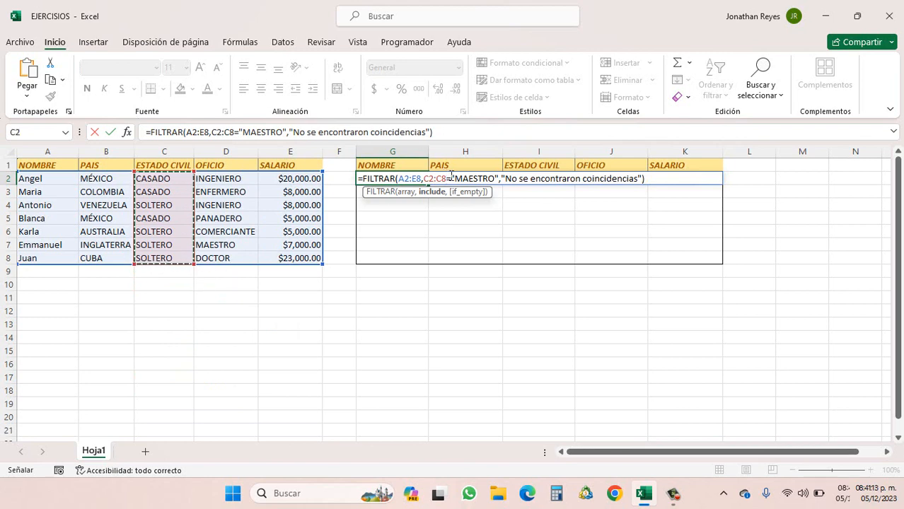
Change the include criterion in the G2 formula to "casado" and apply the formula.
left_click_drag(455, 178, 497, 178)
key("BackSpace")
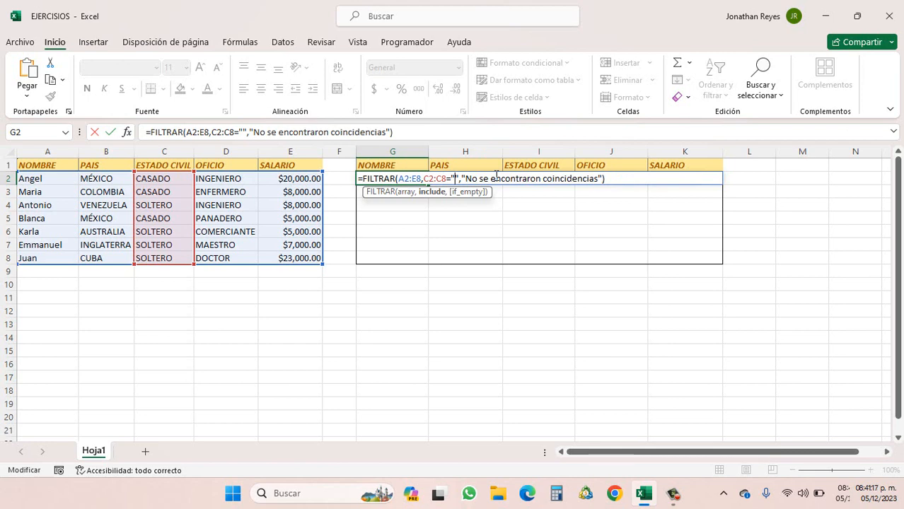
type("casad")
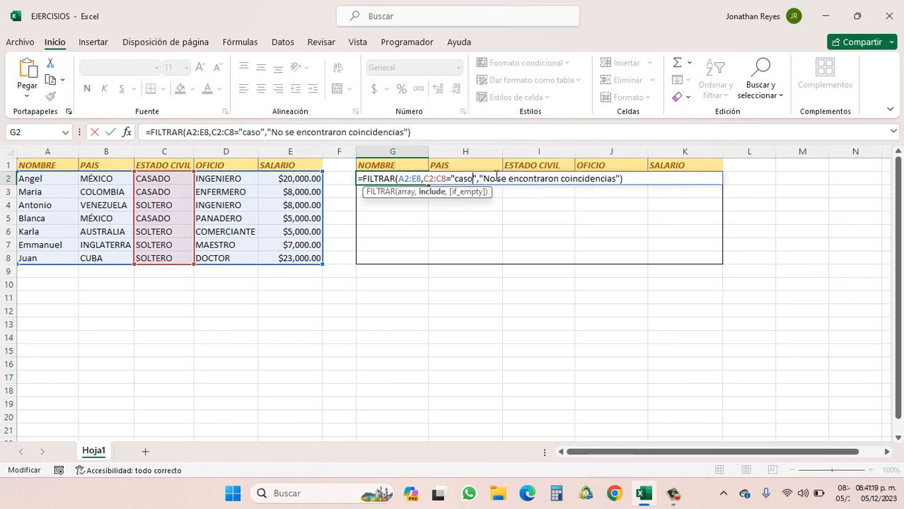
type("o")
key("Return")
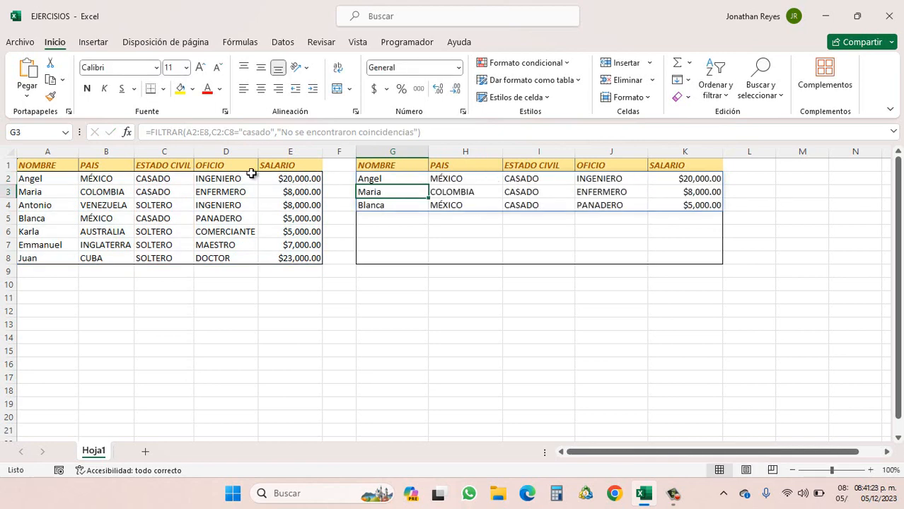
Check the CASADO rows in the source table against the filtered results and the G2 formula.
left_click(171, 183)
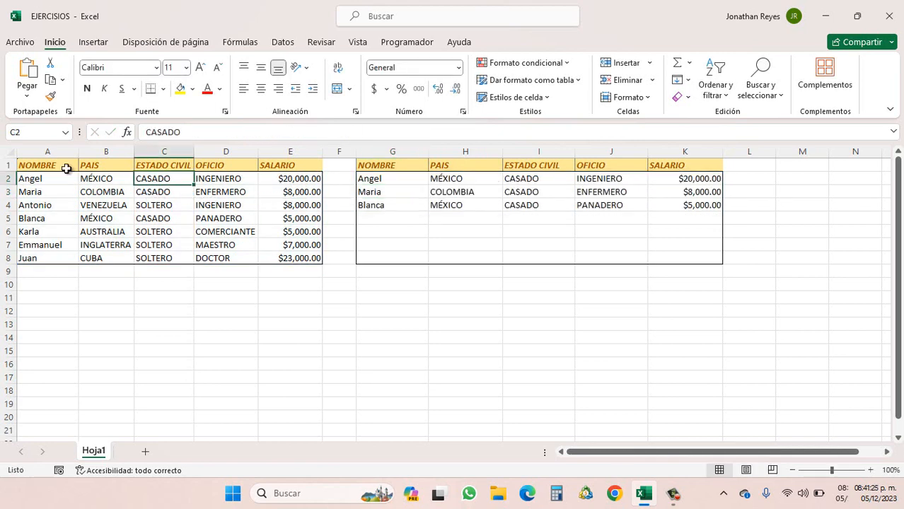
left_click(161, 196)
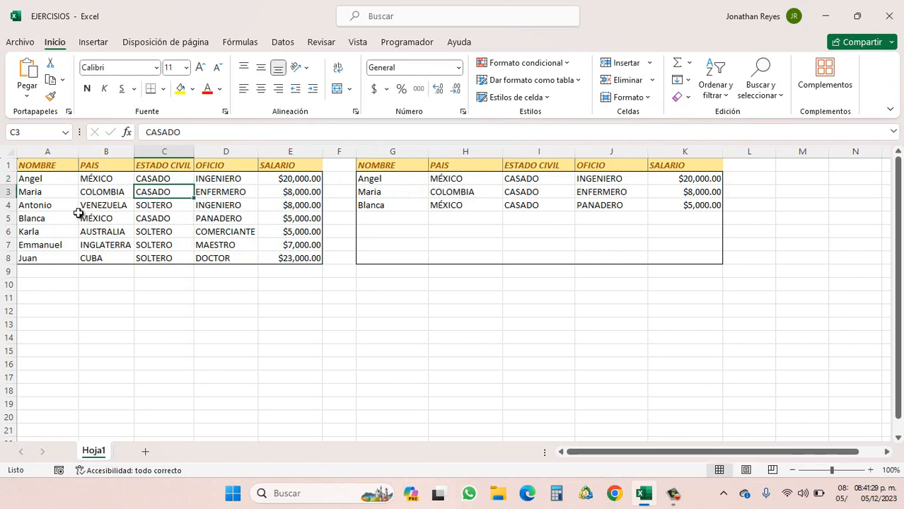
left_click_drag(76, 211, 162, 213)
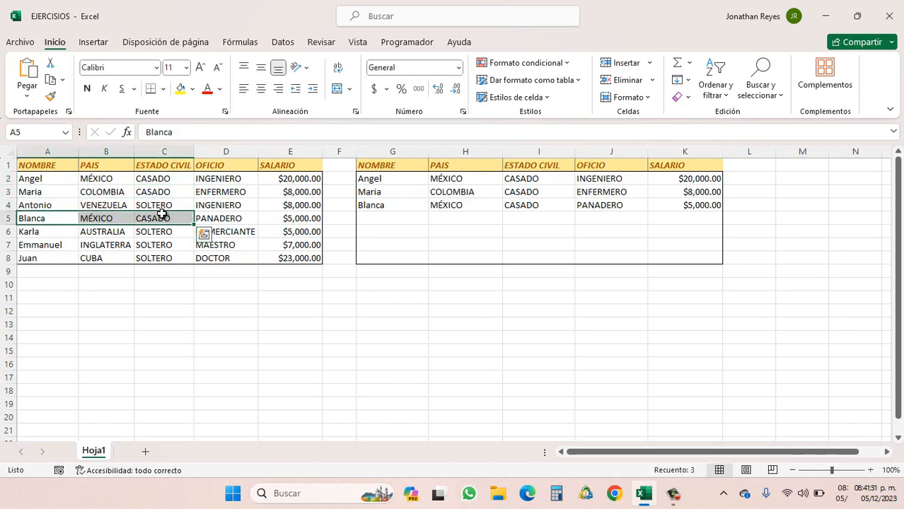
left_click(547, 203)
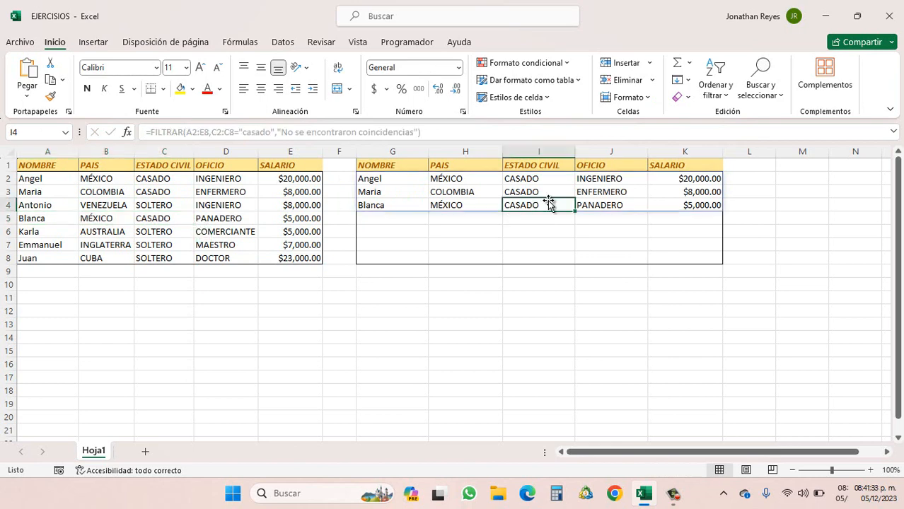
double_click(405, 180)
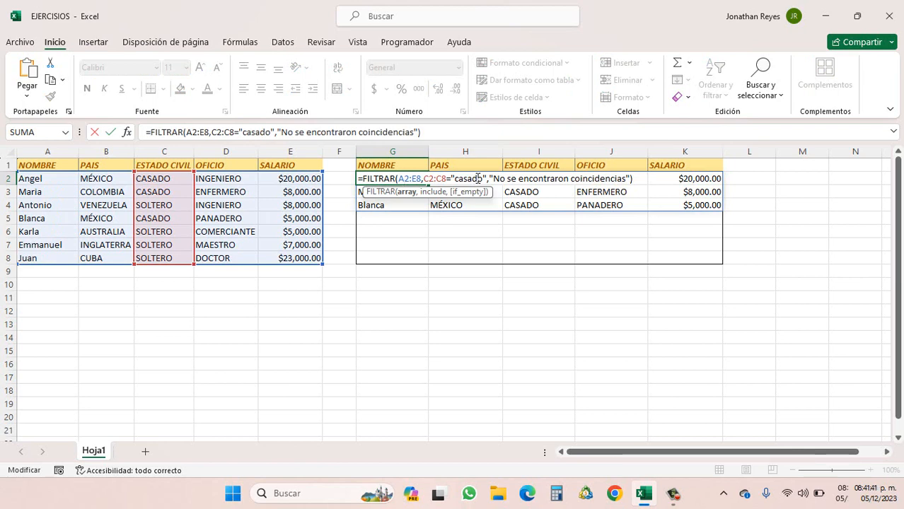
key("Escape")
Replace the array in the G2 formula with the NOMBRE and PAIS cells A2:B8 and apply it.
double_click(413, 178)
left_click_drag(399, 179, 420, 178)
mouse_move(418, 178)
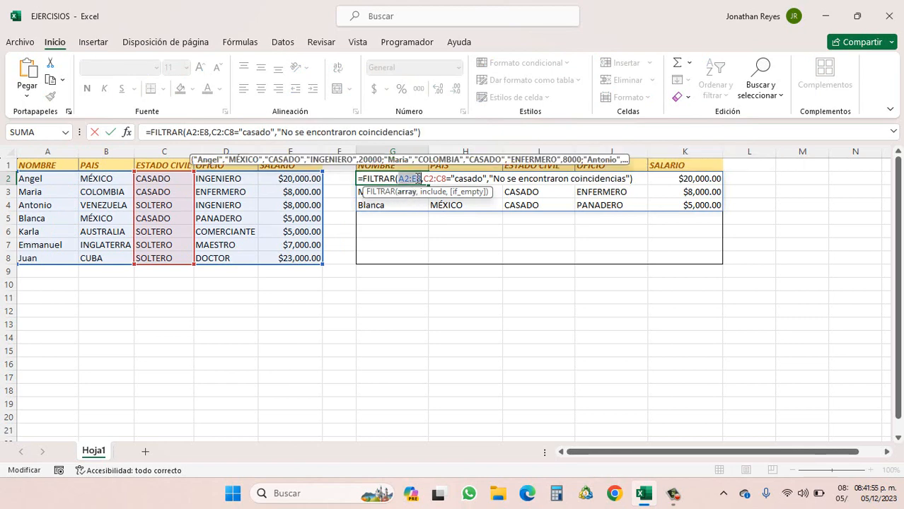
key("BackSpace")
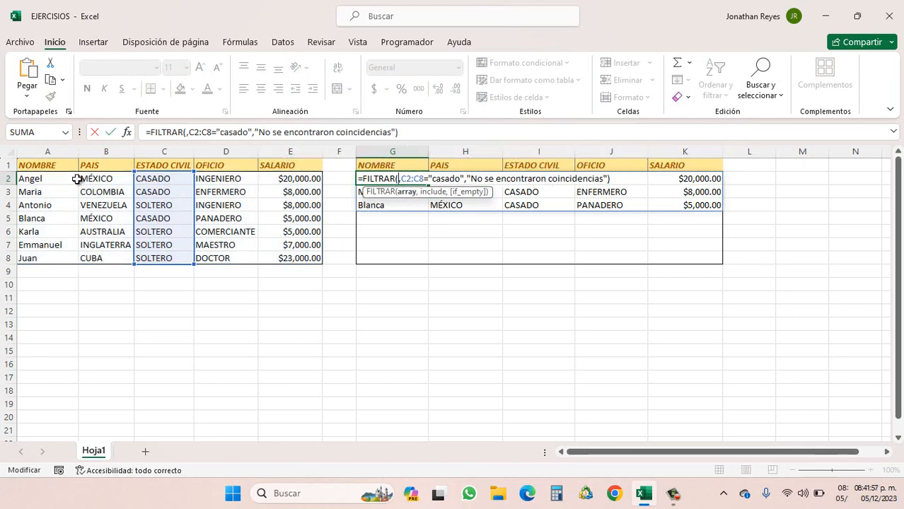
left_click_drag(39, 178, 106, 180)
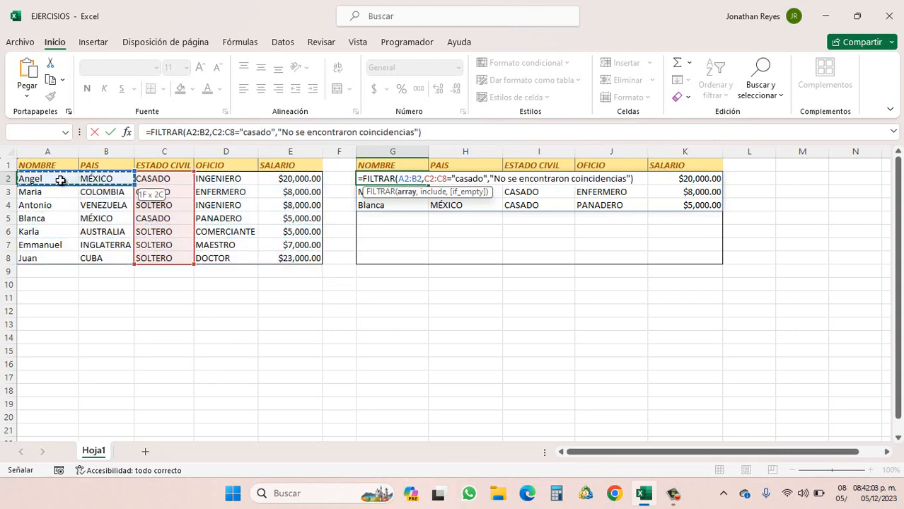
key("ctrl+shift+Down")
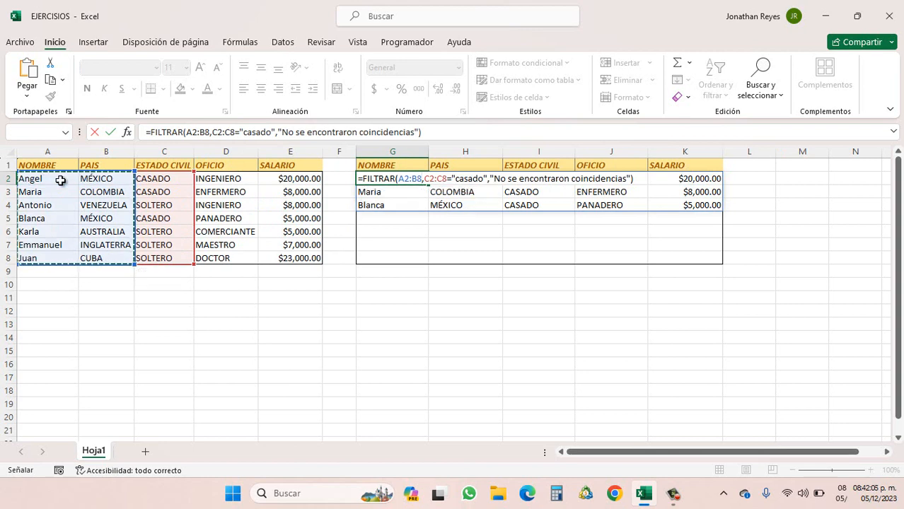
key("Return")
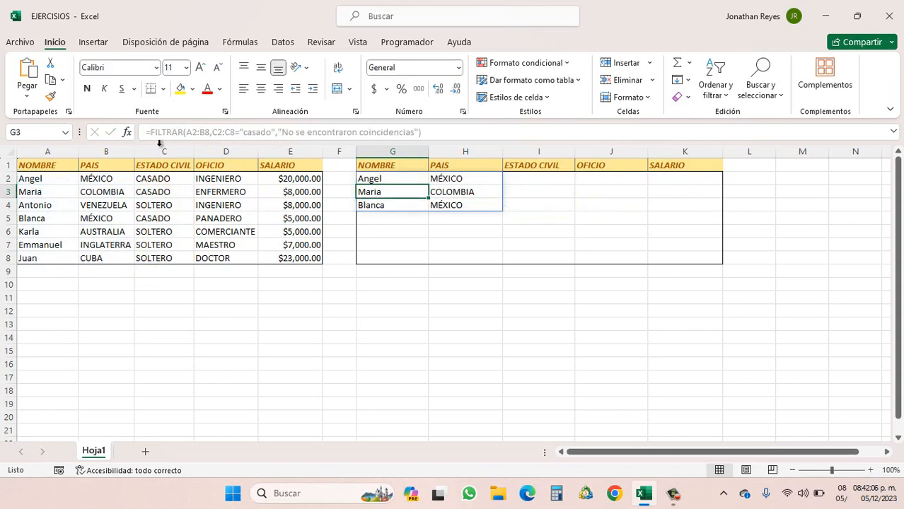
Compare the headers of the results table with the array range used in the G2 formula.
left_click_drag(390, 166, 446, 166)
left_click(391, 179)
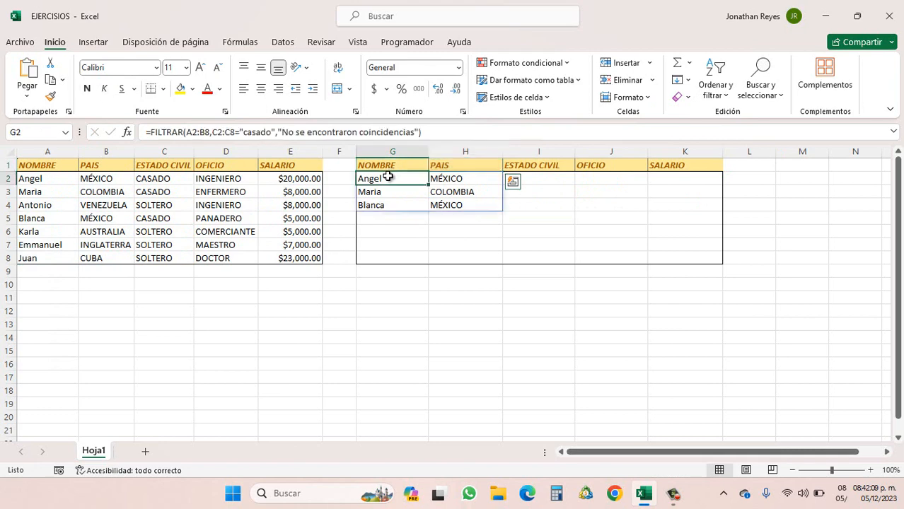
double_click(389, 178)
key("Return")
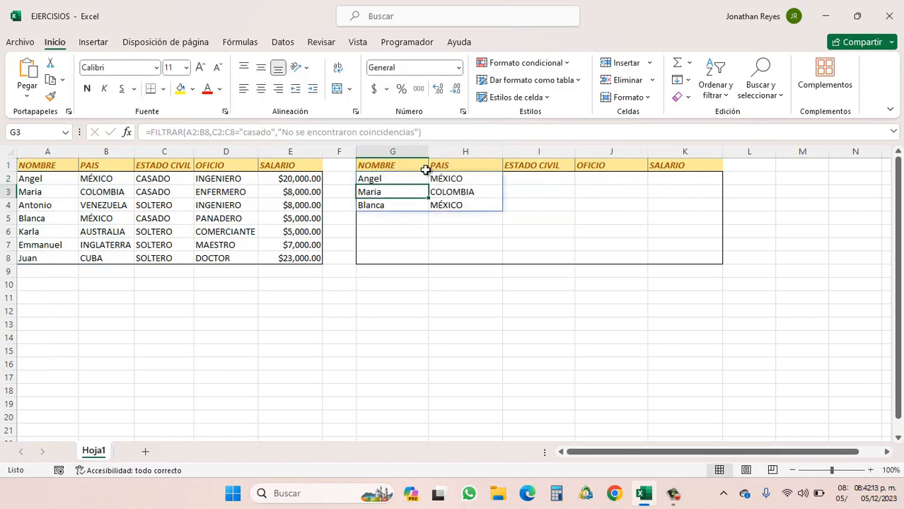
left_click(410, 178)
double_click(410, 178)
key("Return")
left_click(555, 167)
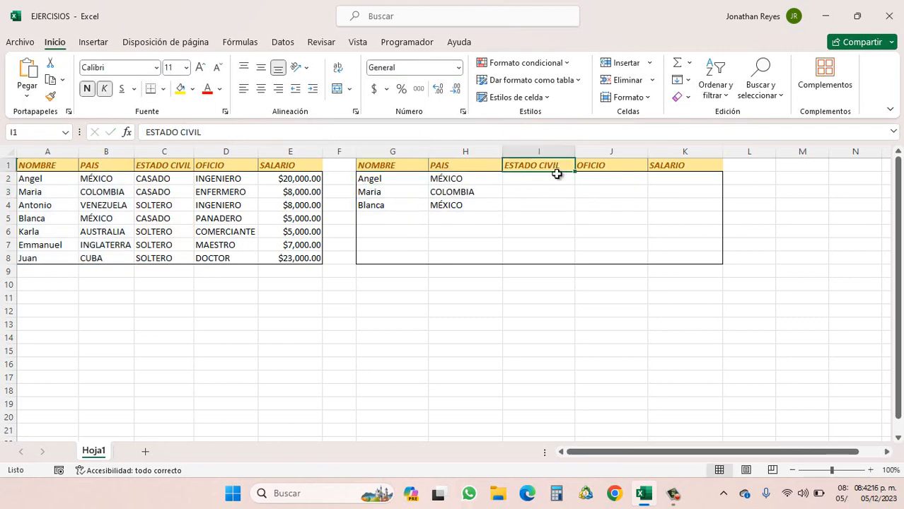
Examine the include condition C2:C8="casado" in the G2 formula alongside the returned NOMBRE and PAIS values.
left_click(373, 178)
double_click(373, 178)
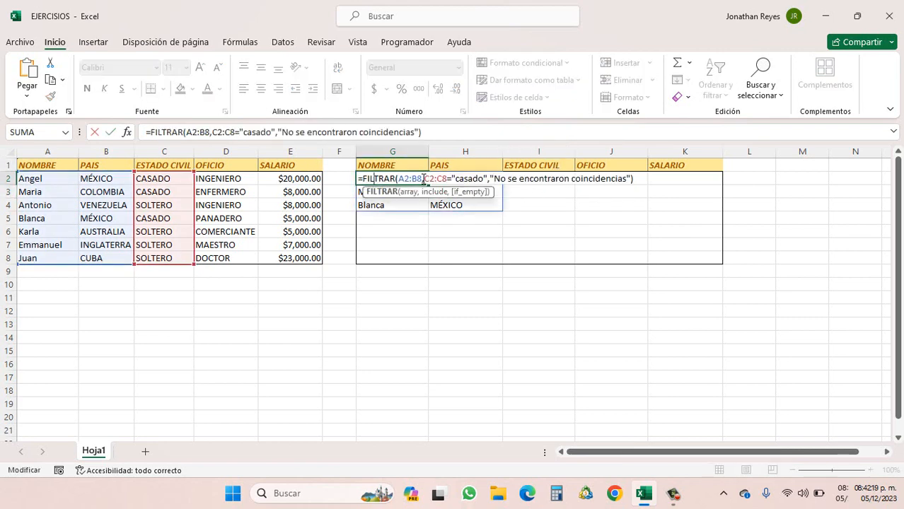
left_click_drag(425, 178, 487, 181)
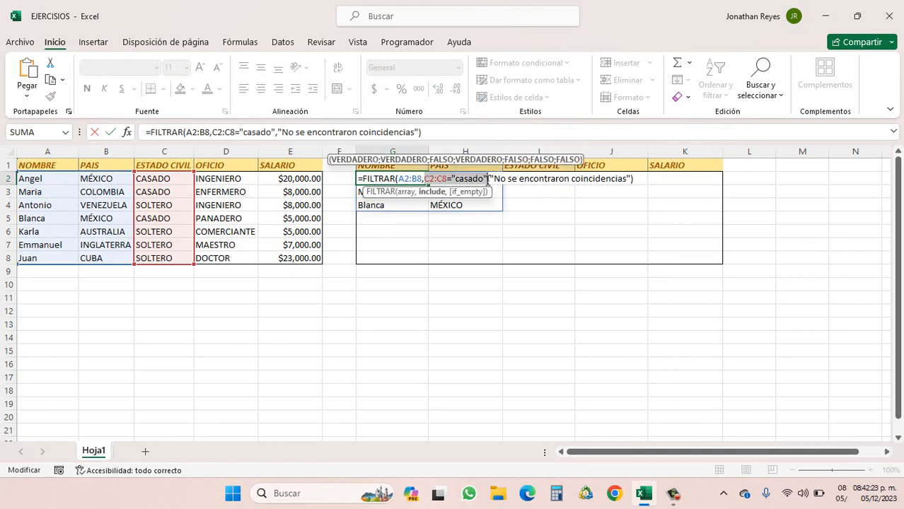
key("Return")
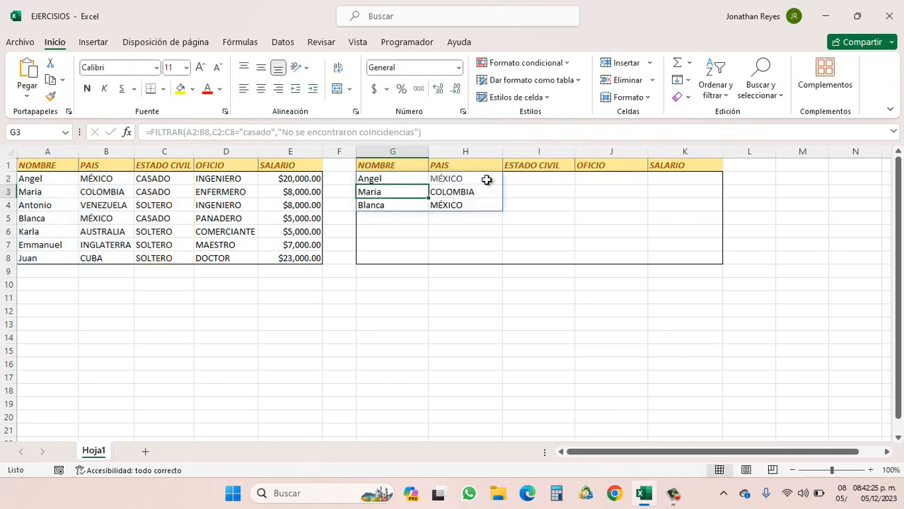
left_click(409, 179)
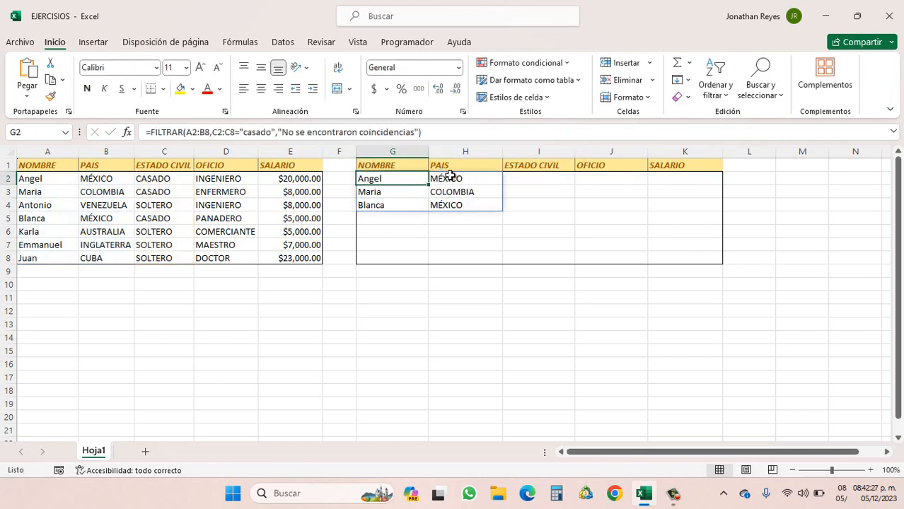
left_click(453, 178)
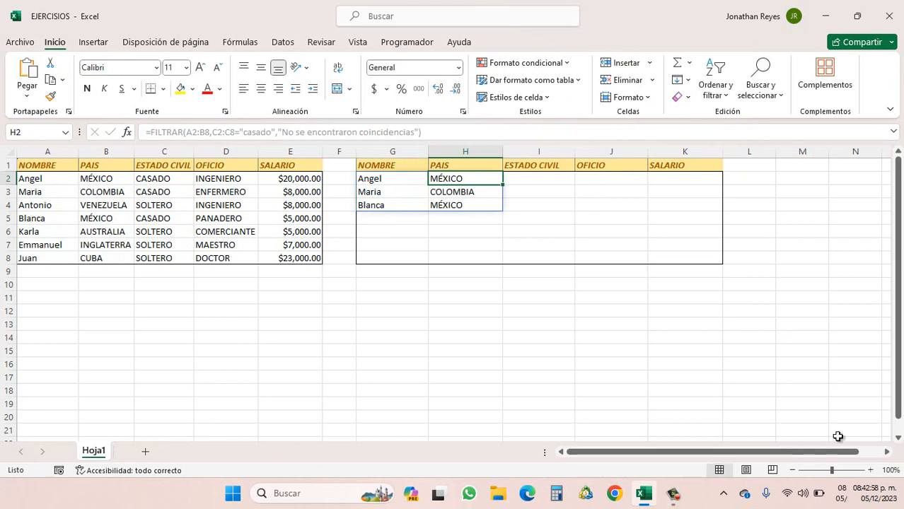
Replace the include range in the G2 formula with the SALARIO cells E2:E8.
double_click(386, 183)
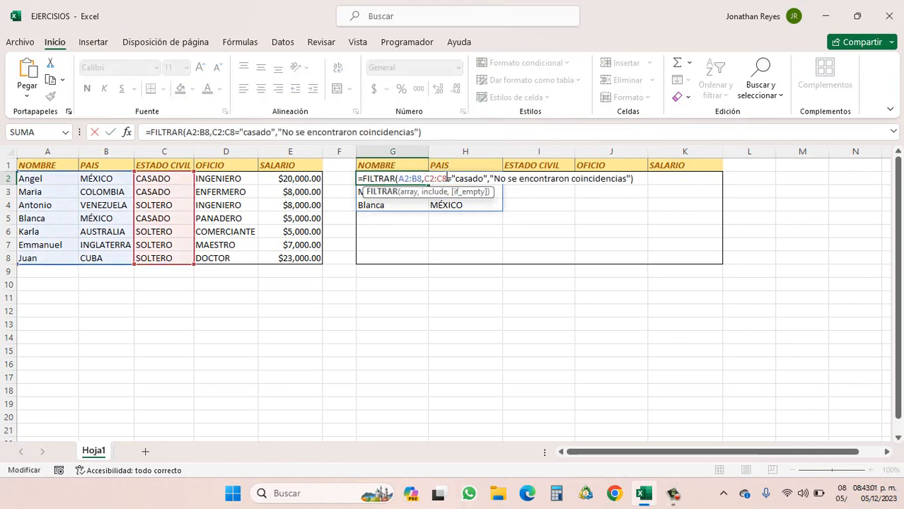
left_click(452, 178)
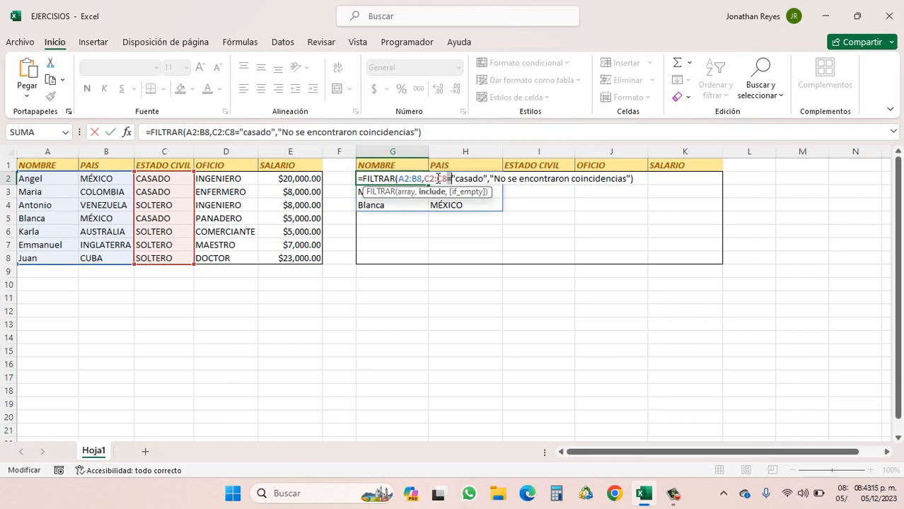
double_click(439, 178)
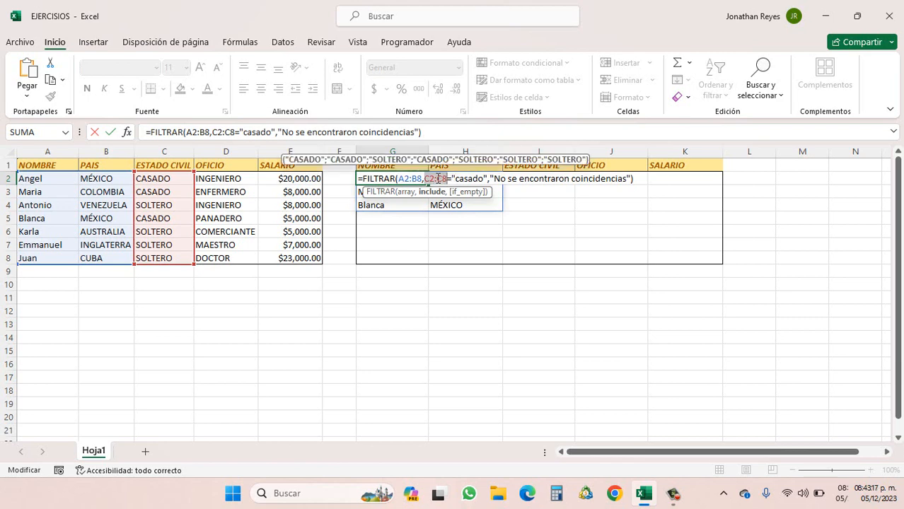
key("BackSpace")
left_click_drag(292, 178, 304, 258)
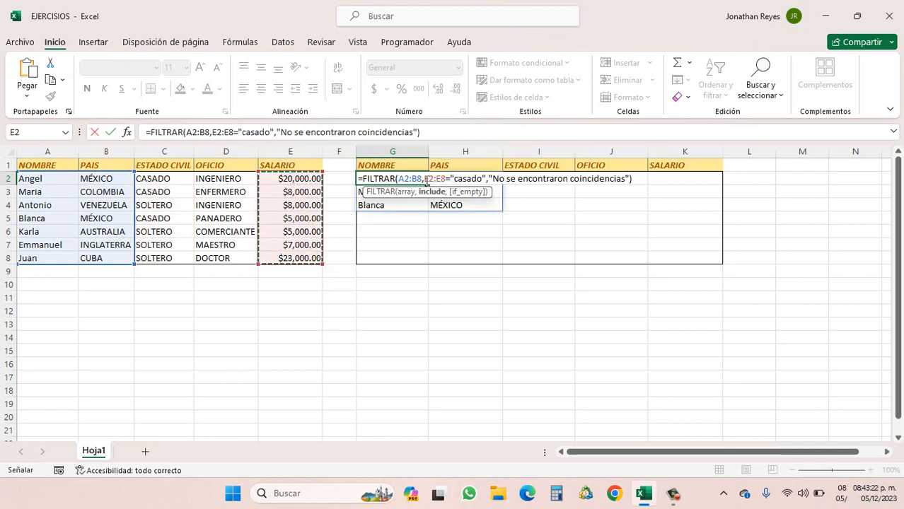
Change the G2 formula's include condition to salaries <8000, without quotation marks around the number, and apply it.
left_click_drag(450, 179, 483, 178)
key("BackSpace")
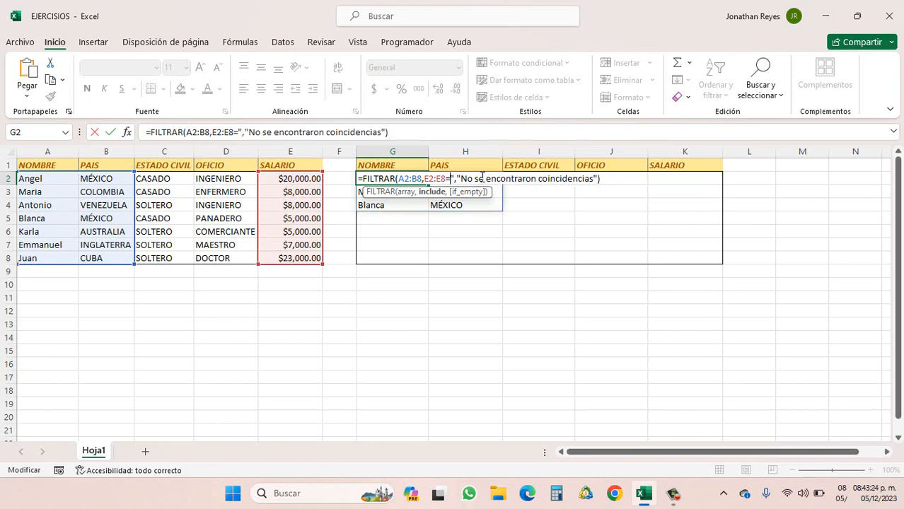
key("Delete")
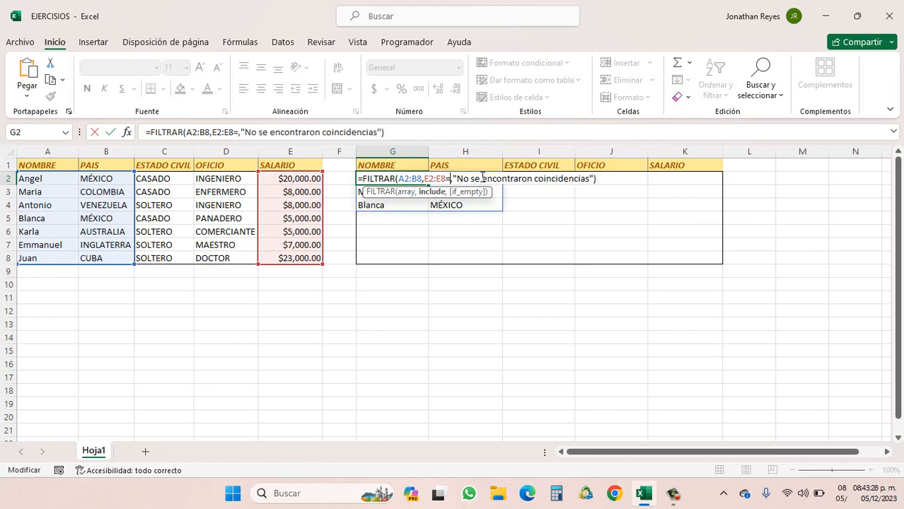
key("BackSpace")
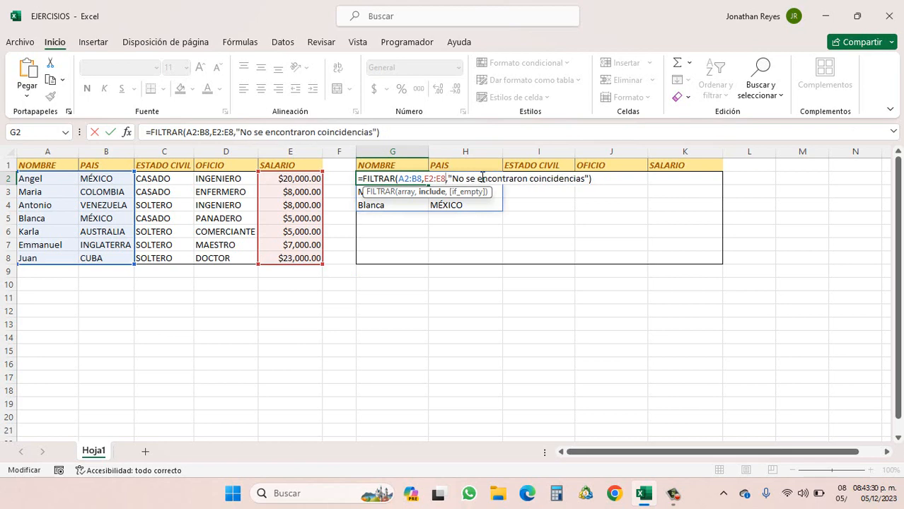
type("<")
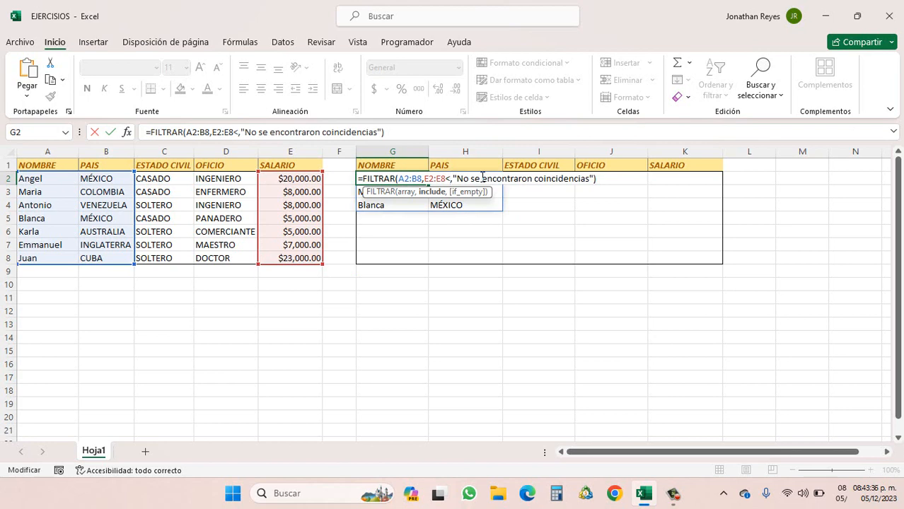
type("8000")
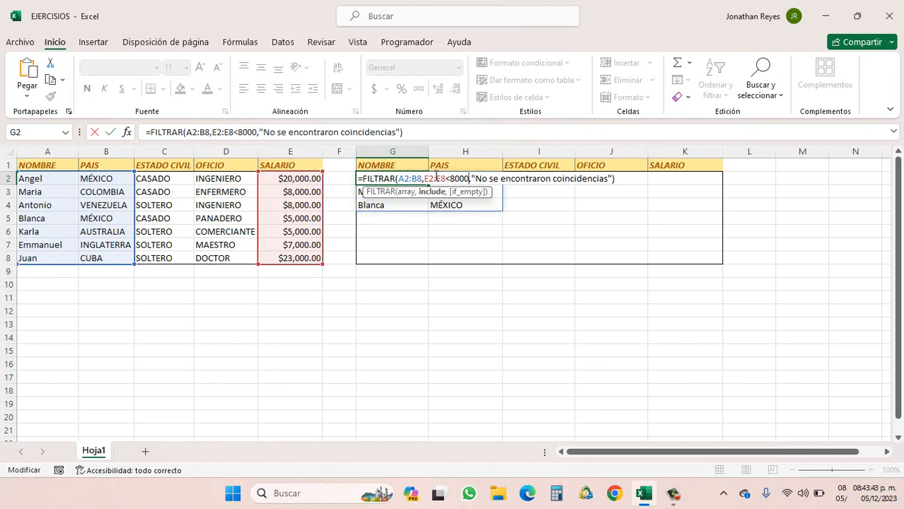
key("Return")
Check each filtered employee's SALARIO in rows 5 to 7 of the source table against the <8000 condition.
left_click(408, 178)
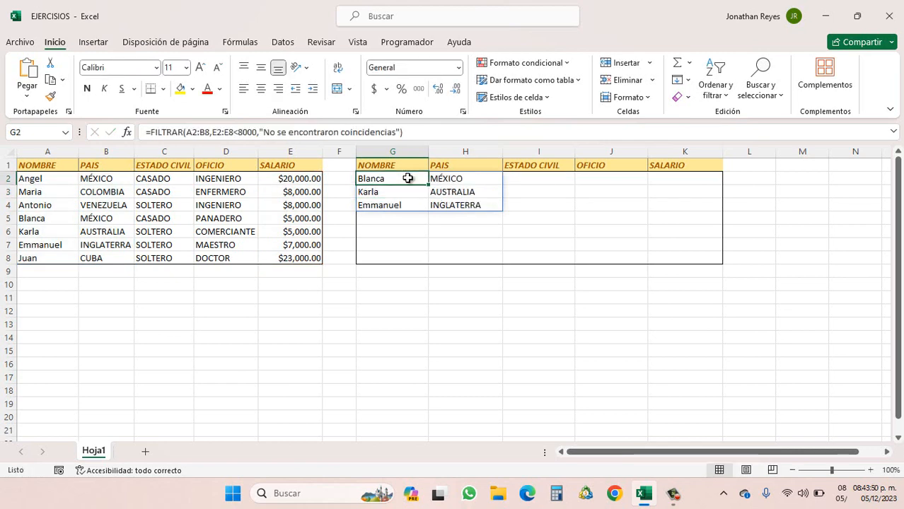
left_click(35, 219)
left_click(309, 222)
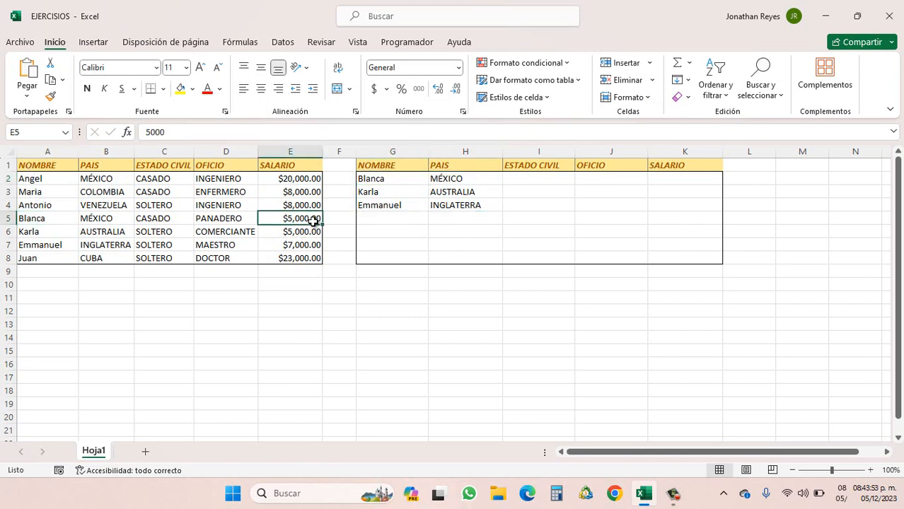
left_click(47, 231)
left_click(309, 234)
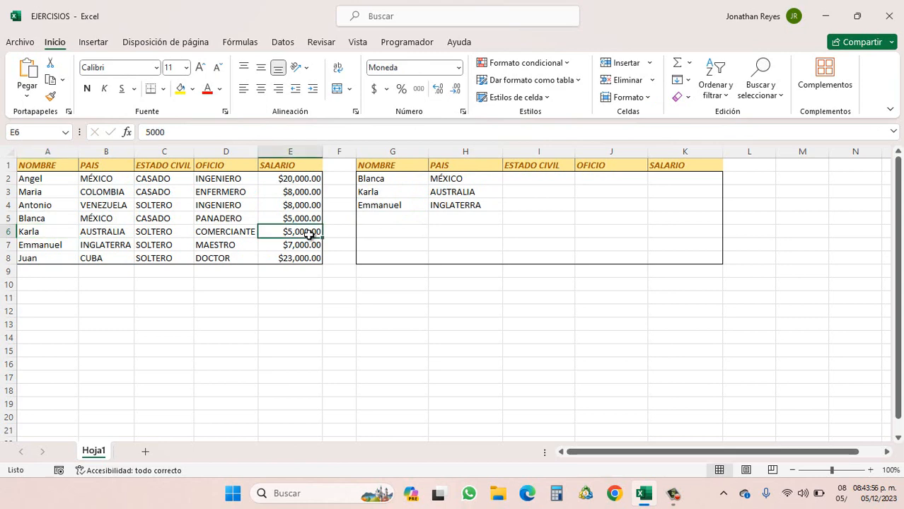
left_click(62, 246)
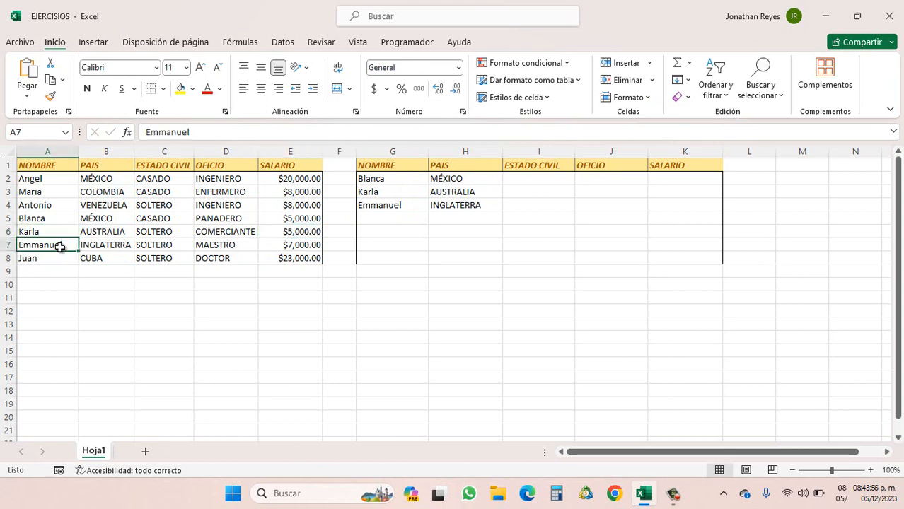
left_click(304, 247)
Check the G2 formula's <8000 condition against the SALARIO values in E3 and E4 of the source table.
double_click(404, 180)
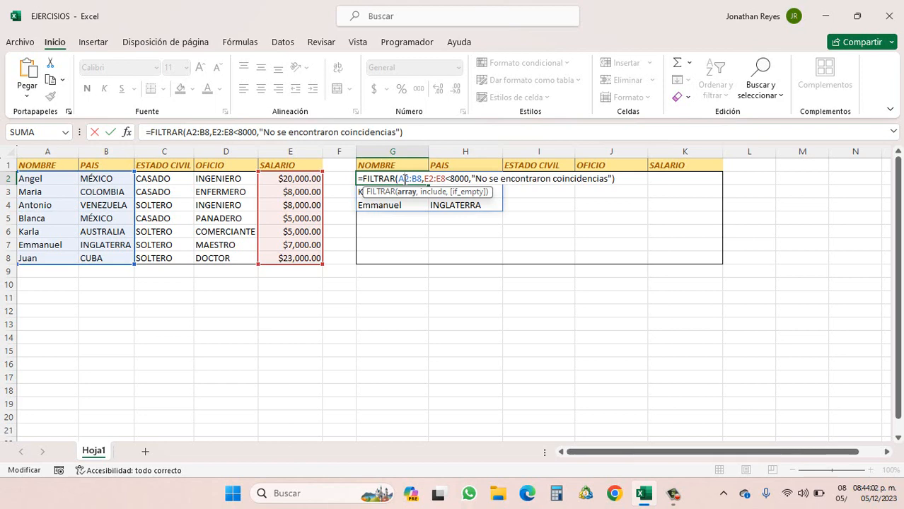
key("Return")
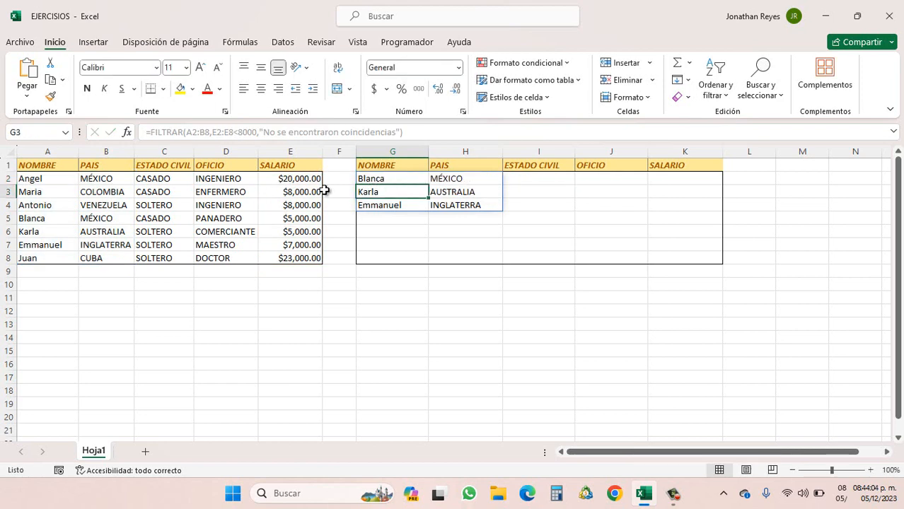
left_click(316, 191)
left_click(312, 210)
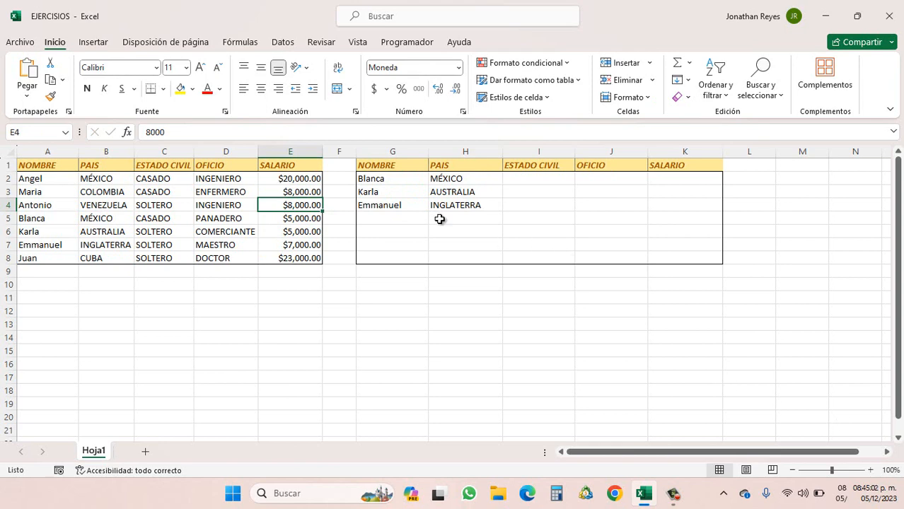
Enclose the salary condition E2:E8<8000 in parentheses within the G2 FILTRAR formula.
left_click(387, 178)
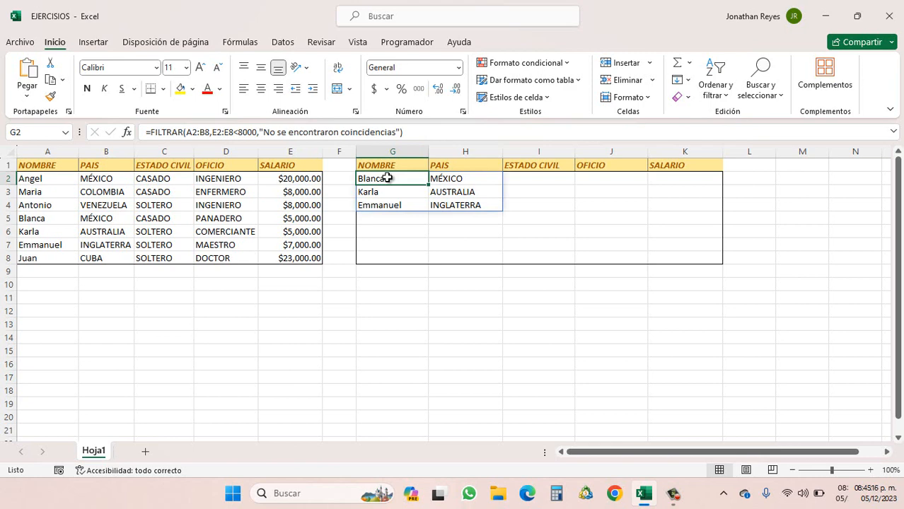
double_click(388, 178)
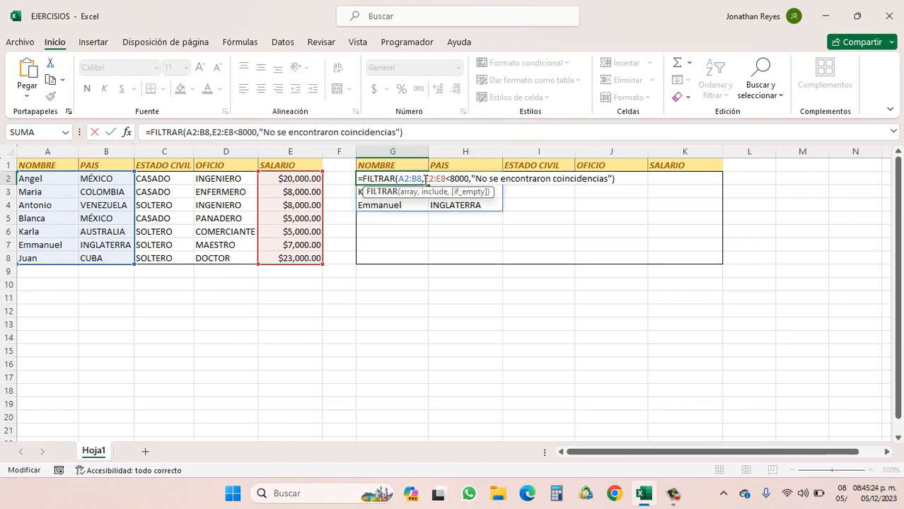
left_click(424, 179)
type("(")
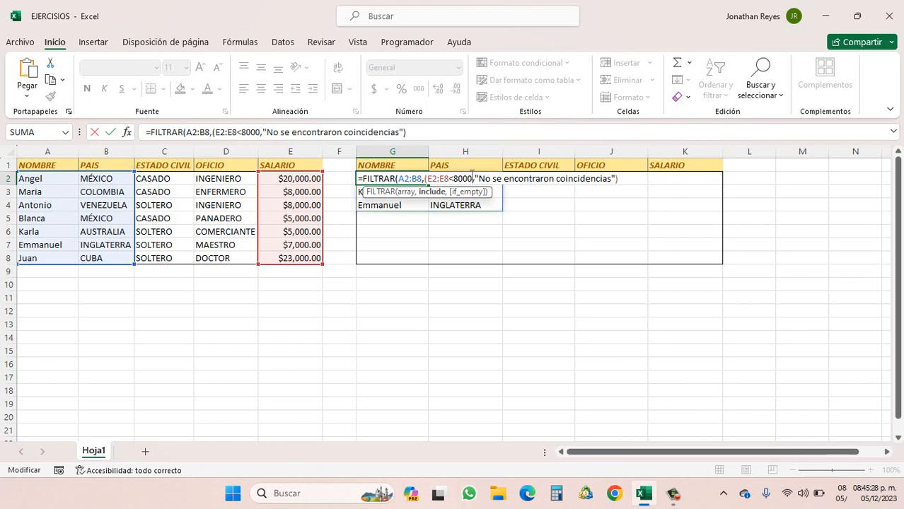
left_click(473, 179)
type(")")
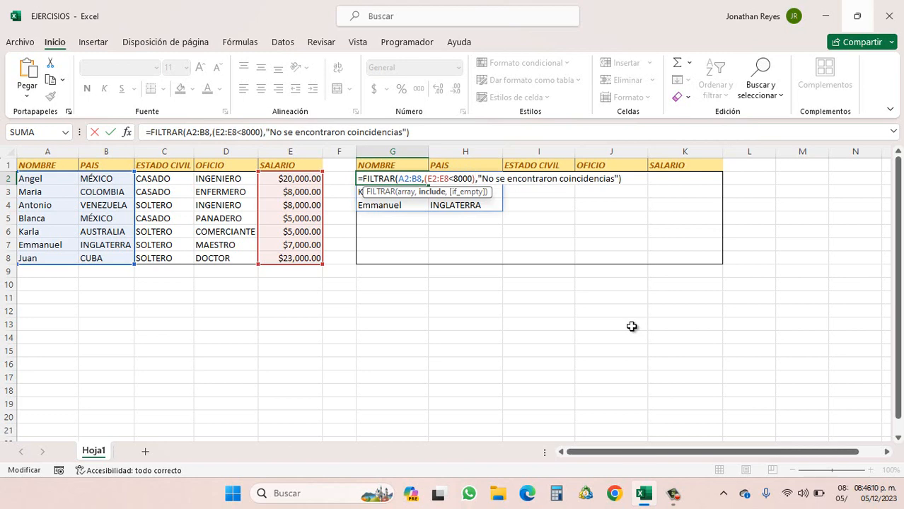
Multiply the G2 formula's salary condition with * by a second parenthesised condition that references the ESTADO CIVIL cells C2:C8.
type("*")
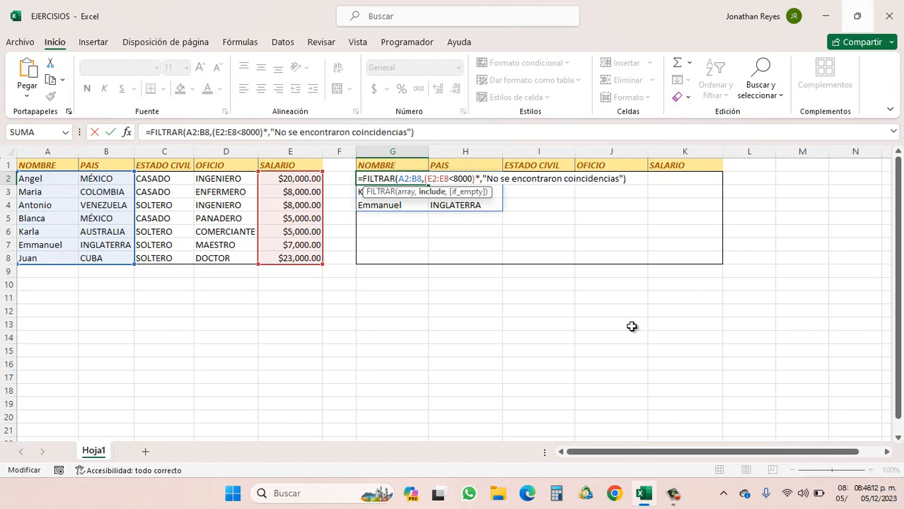
type("()")
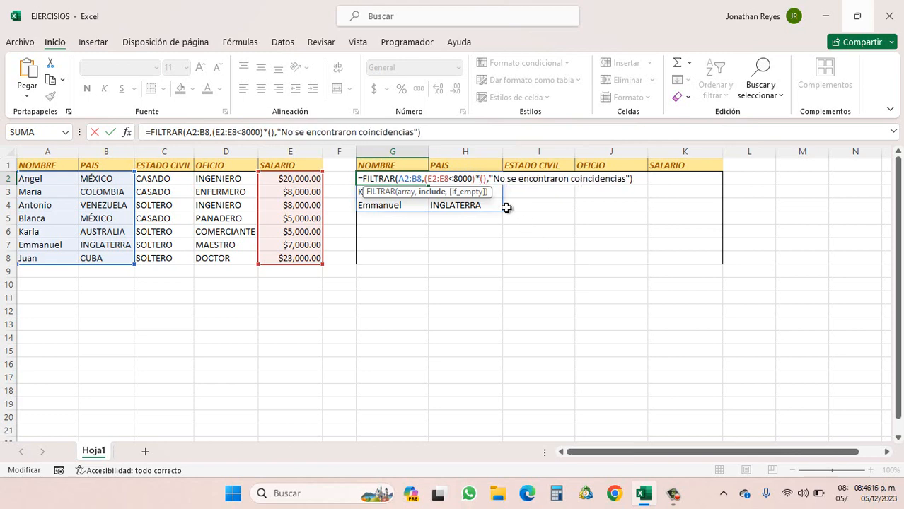
left_click_drag(425, 178, 475, 178)
left_click(484, 179)
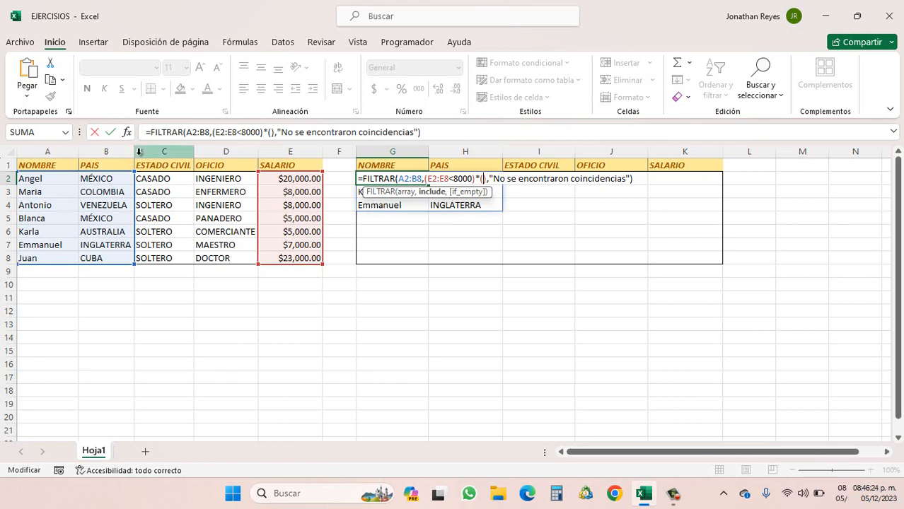
left_click_drag(170, 178, 176, 253)
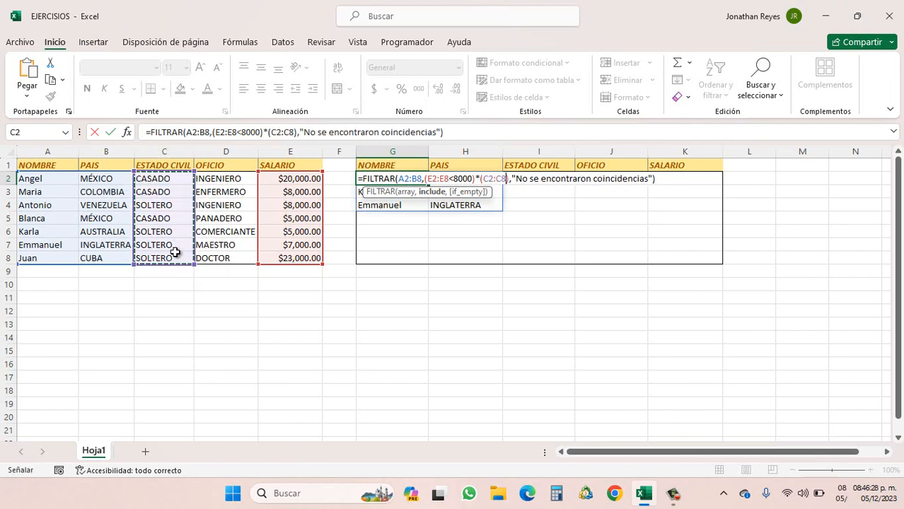
Complete the second condition as C2:C8="SOLTERO", with the text in quotation marks, and apply the G2 formula.
type("=SOLTER")
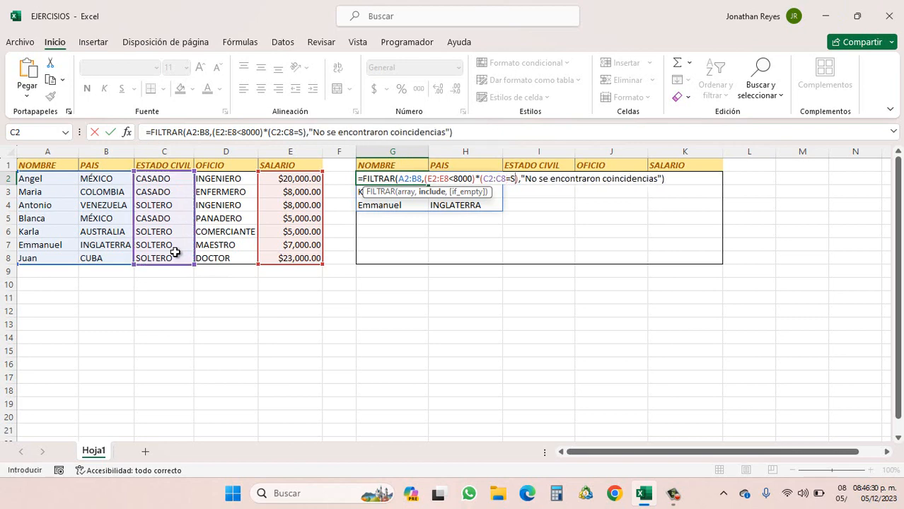
key("BackSpace")
key("BackSpace")
key("BackSpace")
key("BackSpace")
key("BackSpace")
key("BackSpace")
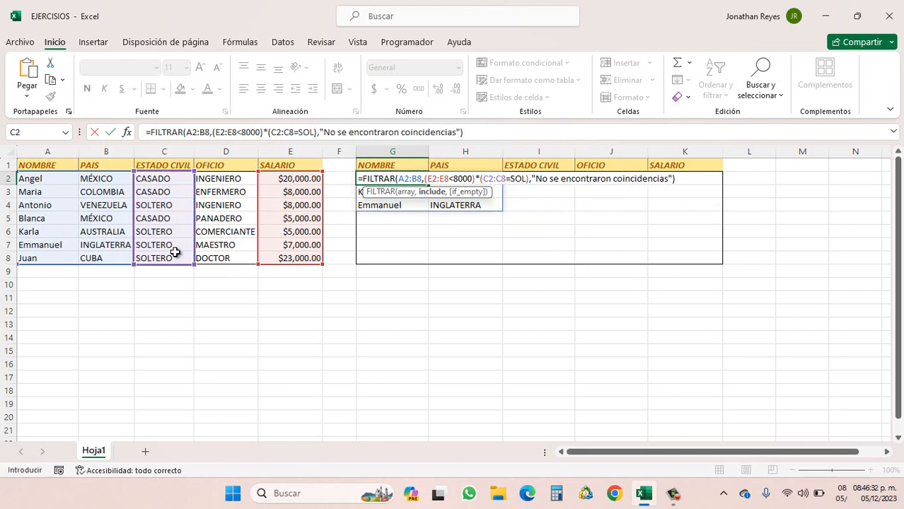
type("\"COM\"")
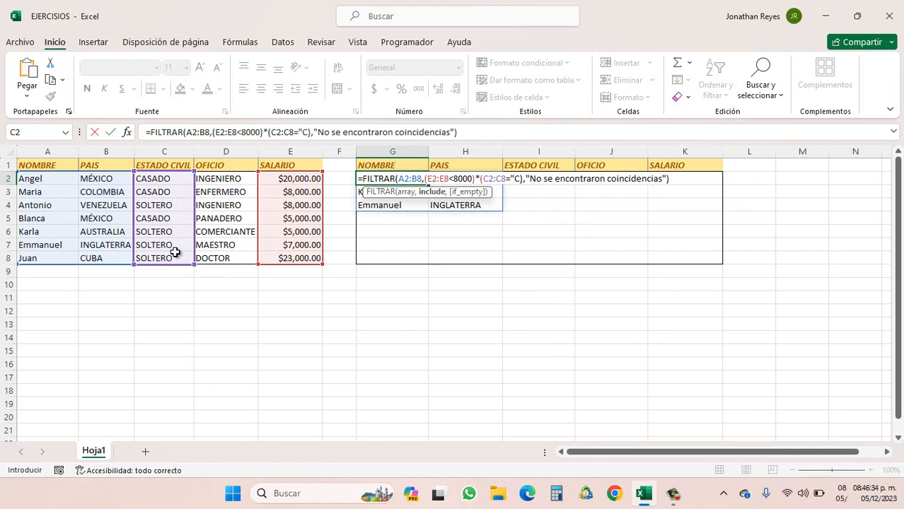
key("Left")
key("BackSpace")
key("BackSpace")
key("BackSpace")
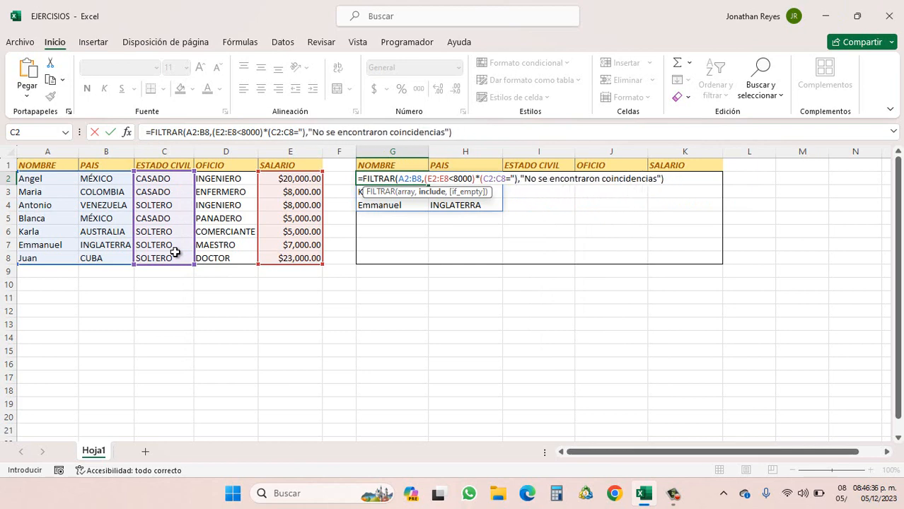
type("SOLTERO")
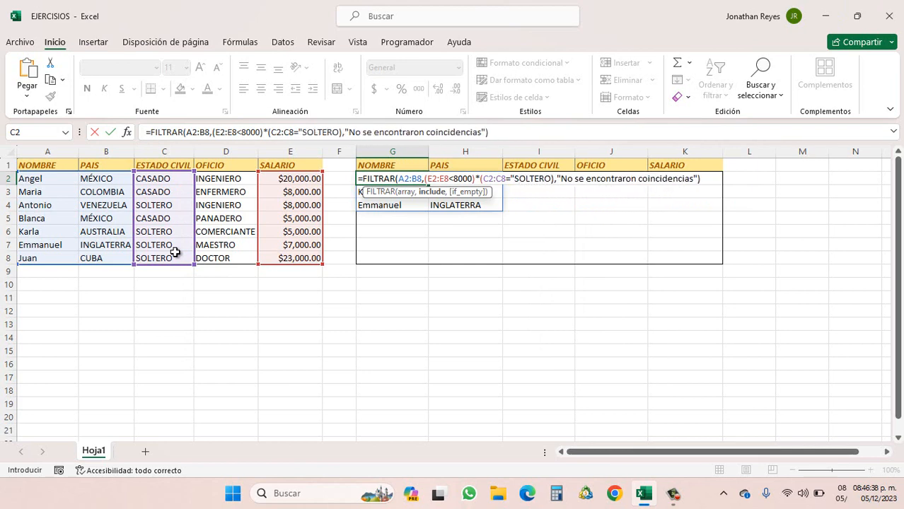
key("Return")
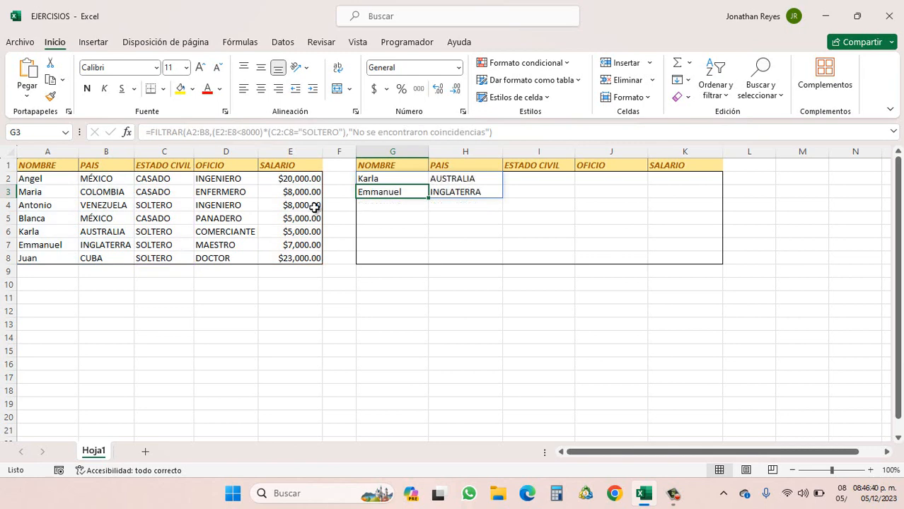
Check the ESTADO CIVIL and SALARIO of the filtered employees in source rows 6 and 7 against both conditions.
left_click(407, 179)
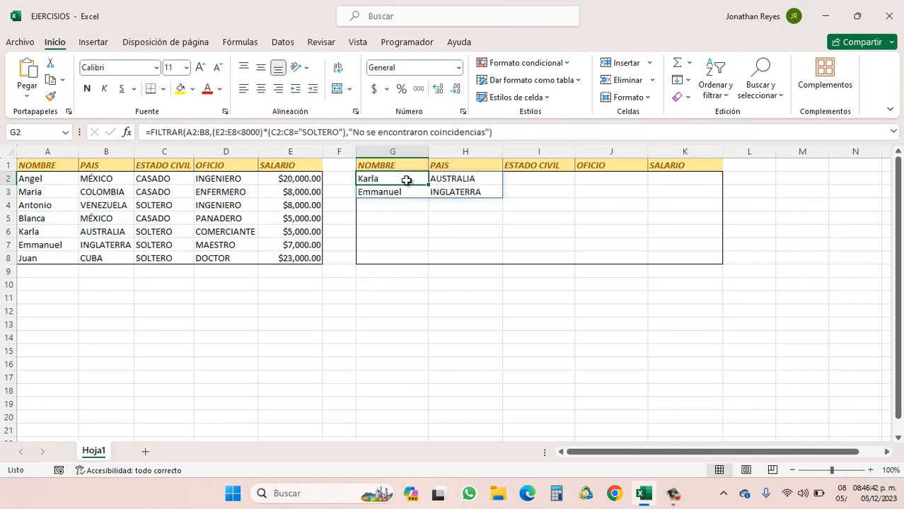
left_click(32, 228)
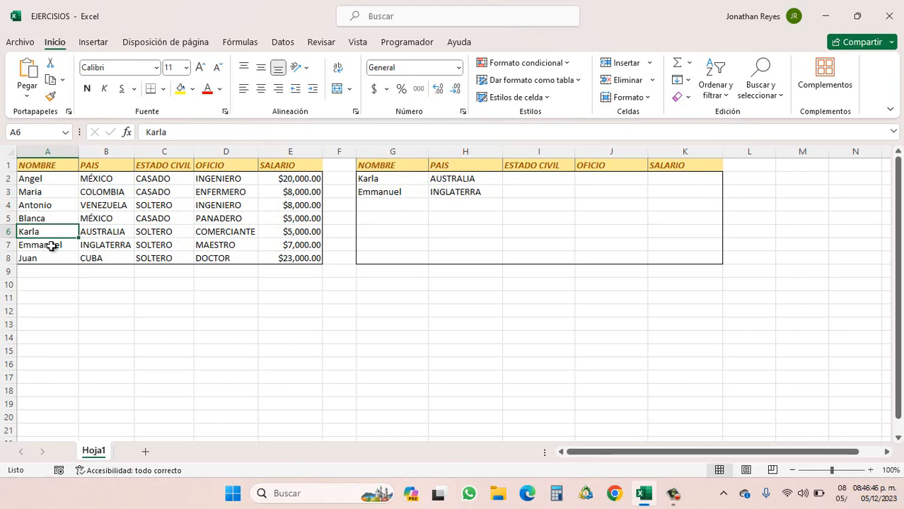
left_click(51, 245)
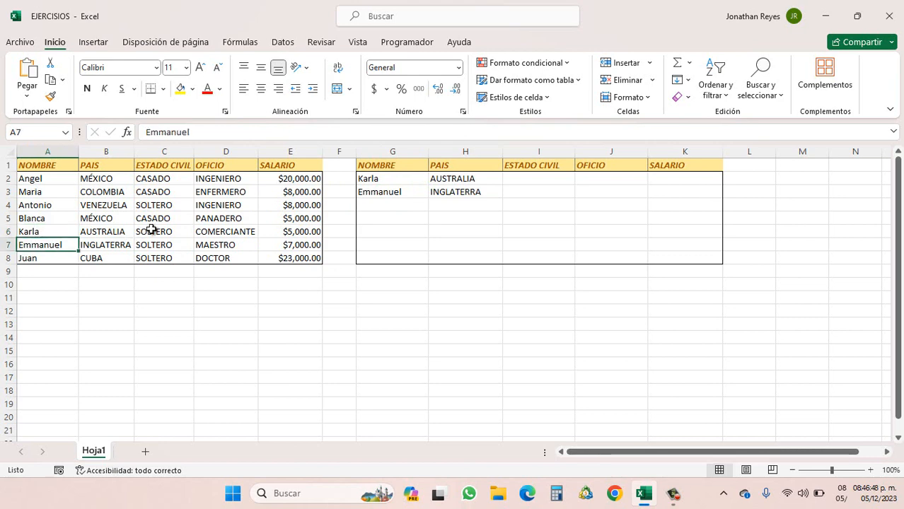
left_click(151, 229)
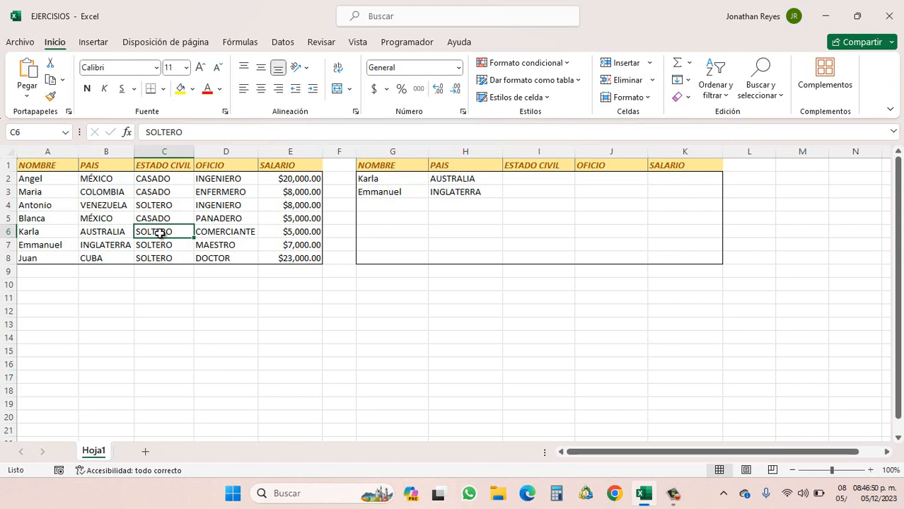
left_click(159, 243)
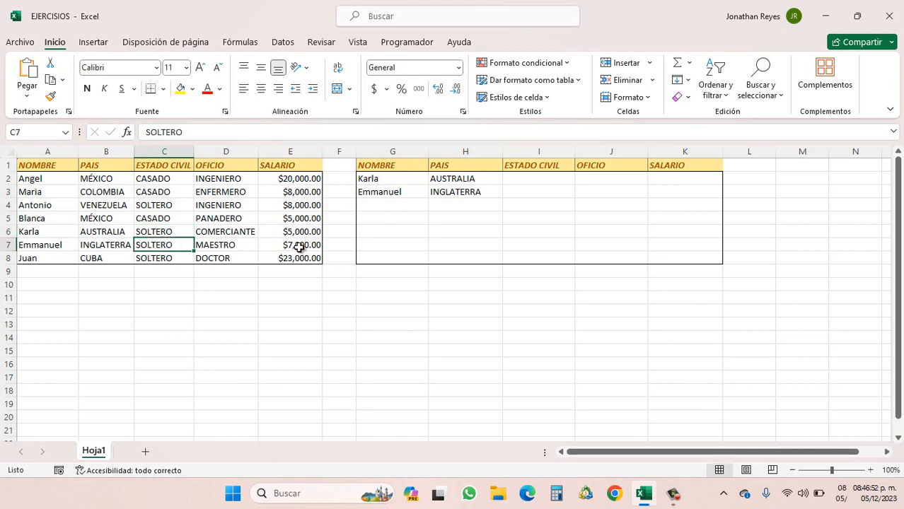
left_click(318, 229)
left_click(313, 244)
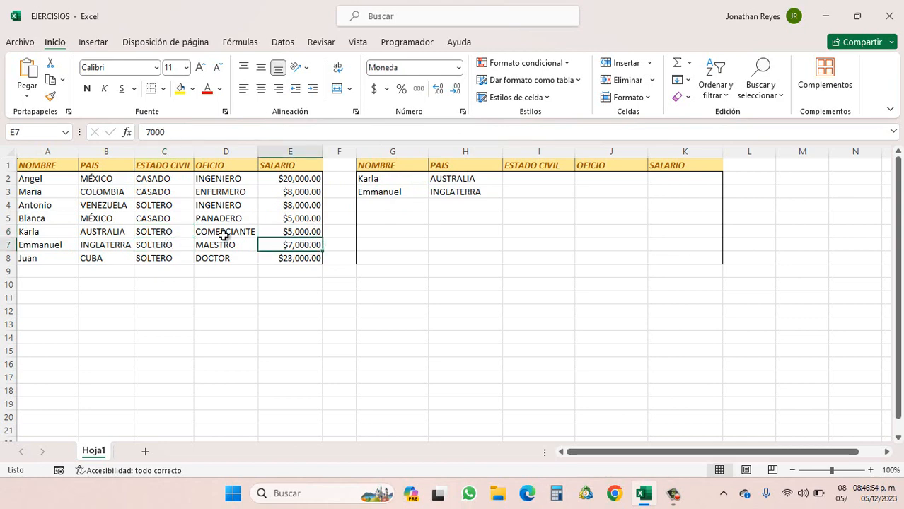
left_click(176, 233)
left_click(167, 246)
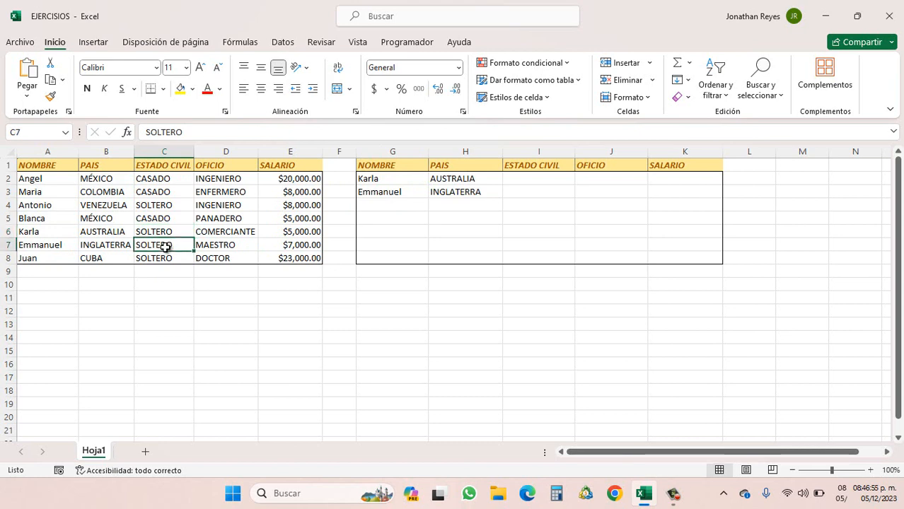
left_click(297, 234)
left_click(173, 233)
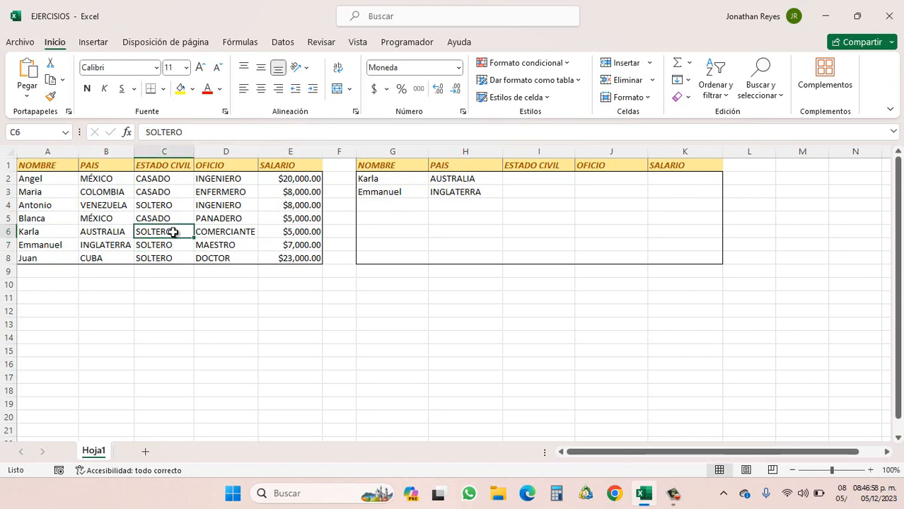
left_click(401, 181)
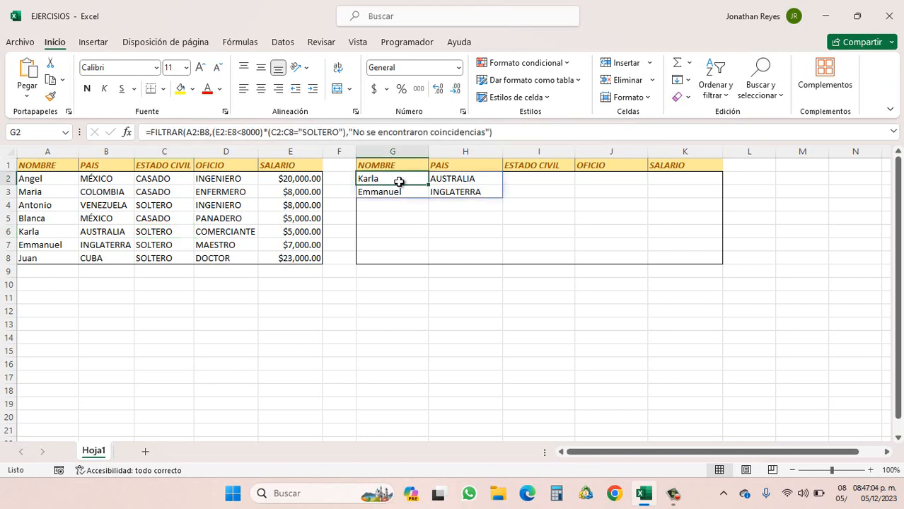
left_click(160, 233)
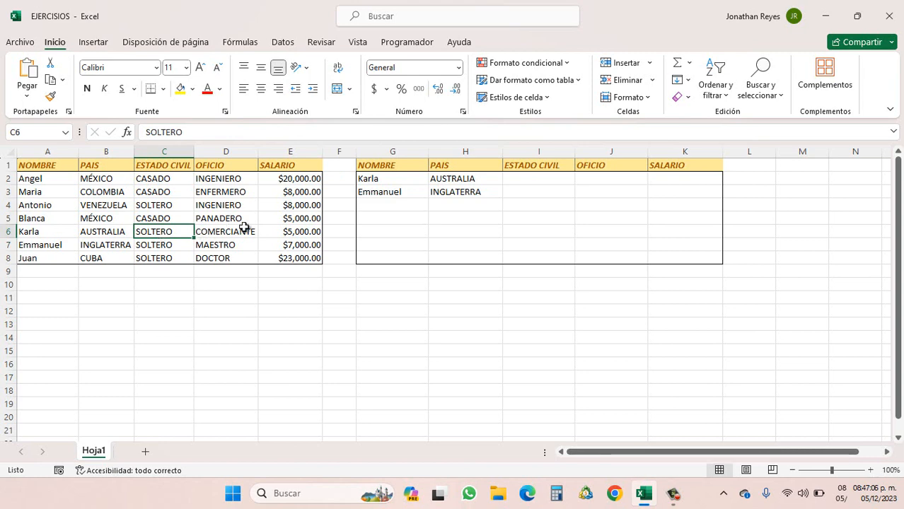
left_click(290, 232)
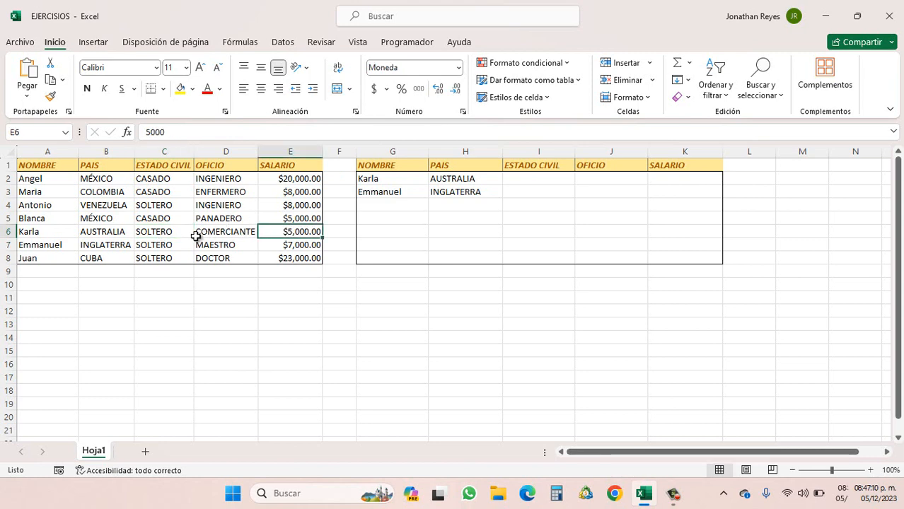
left_click(169, 243)
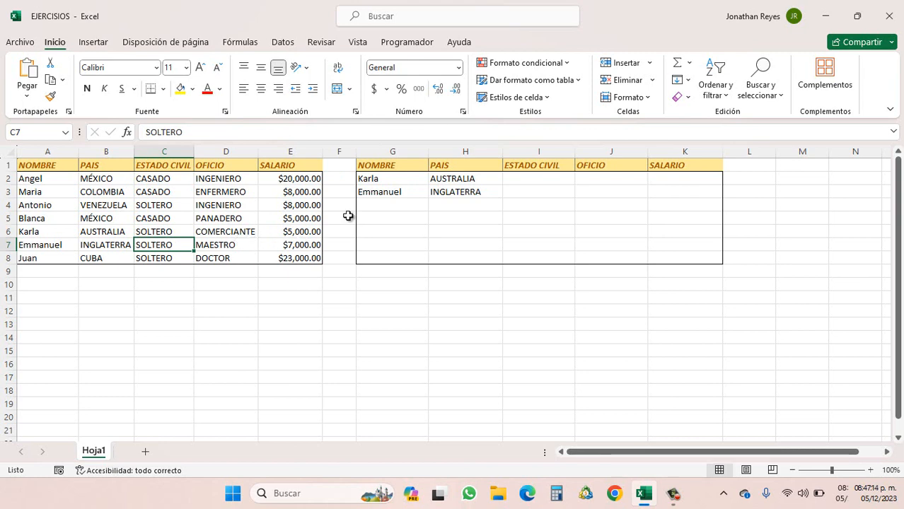
Open the G2 formula and examine its conditions (E2:E8<8000) and (C2:C8="SOLTERO") and the * operator joining them.
left_click(386, 181)
type("=FILTRAR(A2:B8,(E2:E8<8000)*(C2:C8=\"SOLTERO\"),\"No se encontraron coincidencias\")")
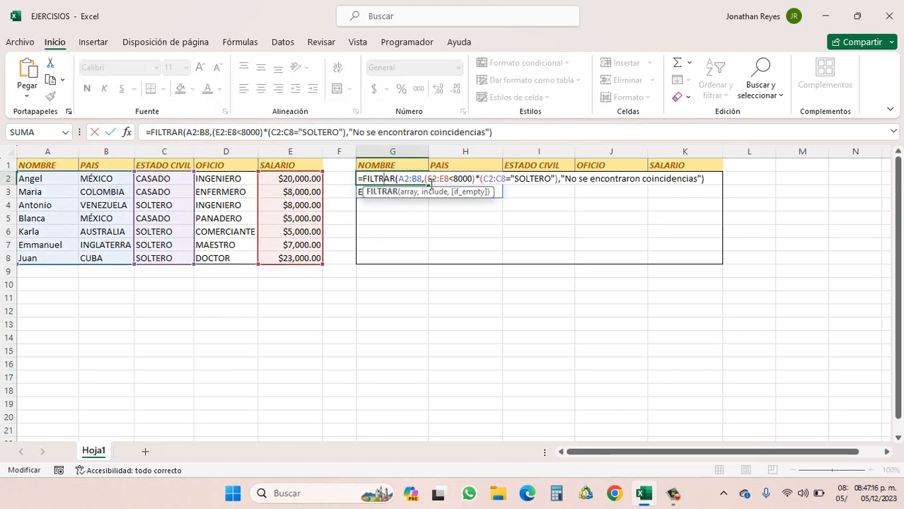
left_click_drag(427, 180, 555, 178)
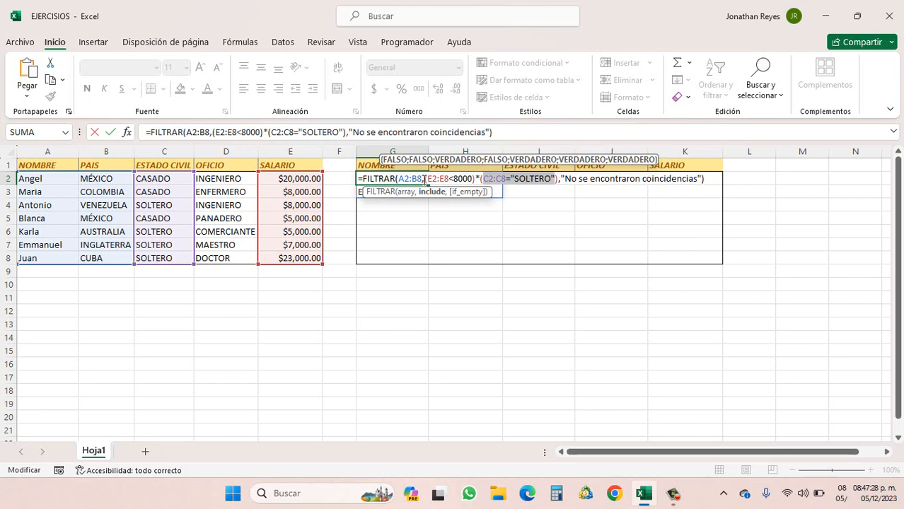
left_click_drag(424, 178, 557, 186)
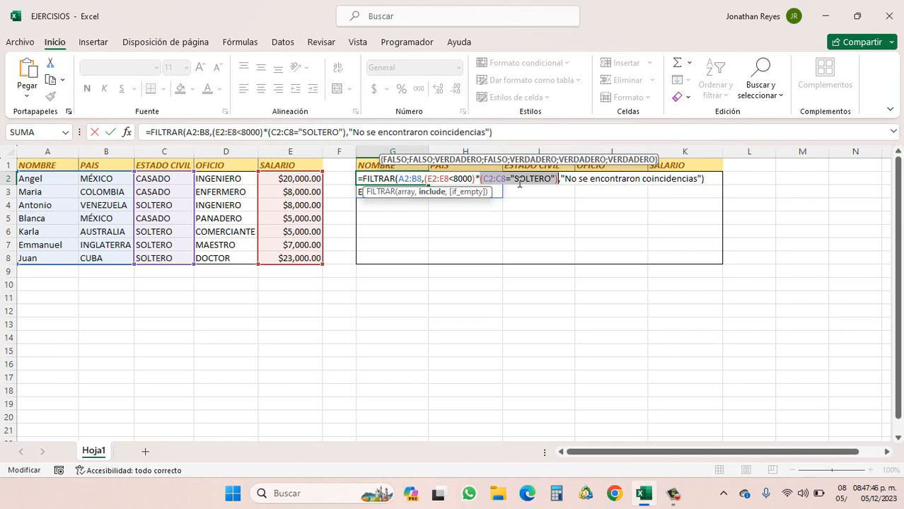
left_click(478, 178)
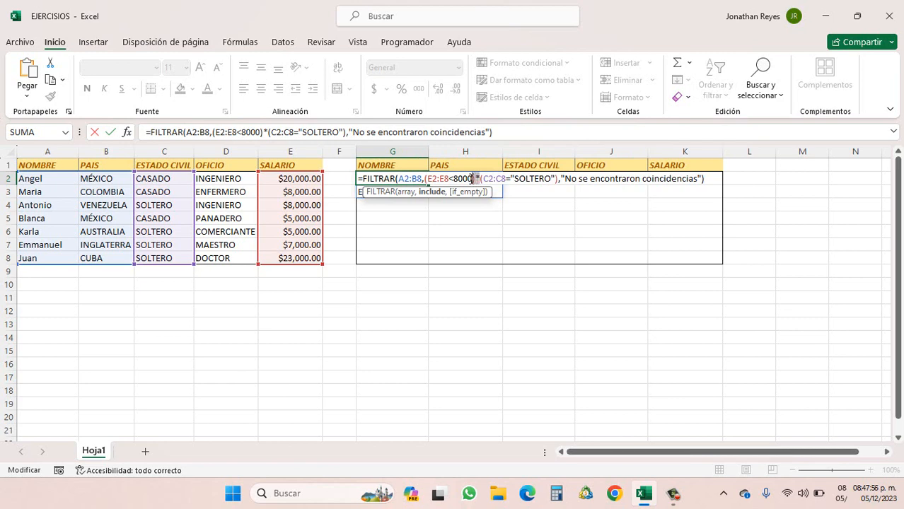
left_click_drag(476, 178, 555, 177)
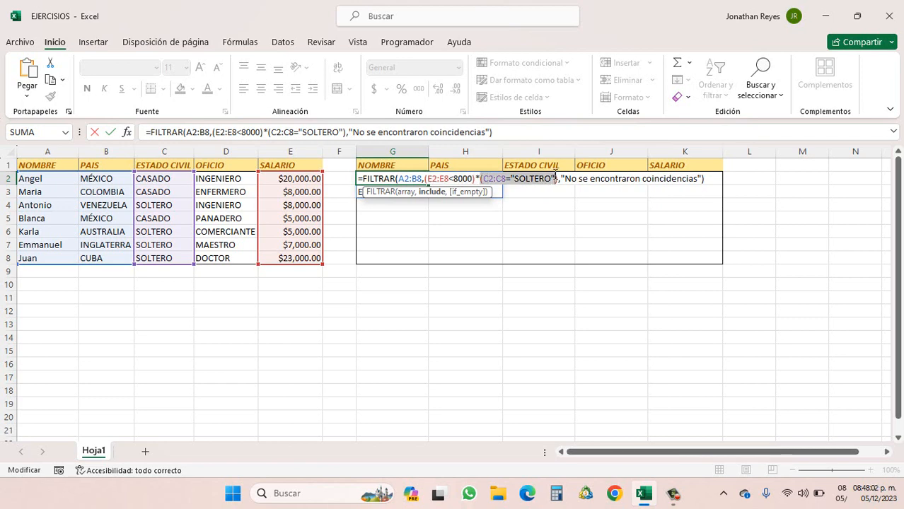
left_click(479, 178)
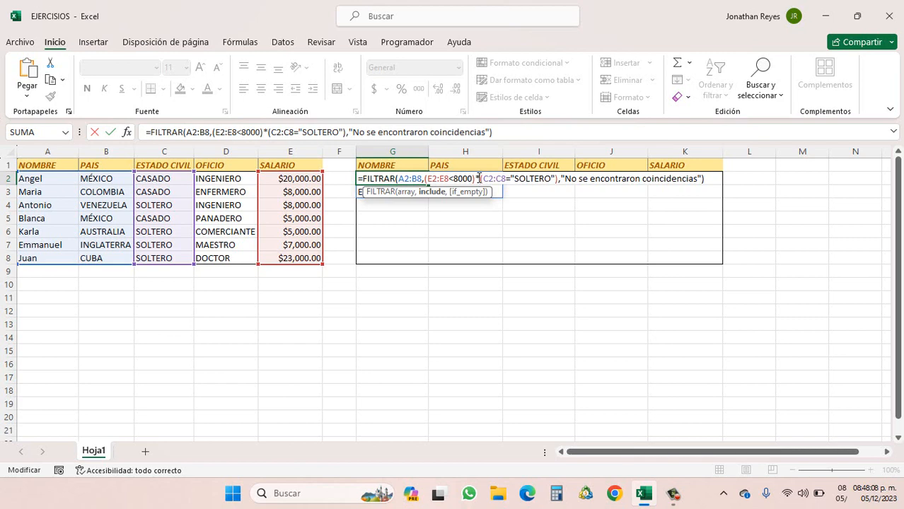
Replace the * between the two conditions in the G2 formula with + and apply the formula.
key("BackSpace")
type("+")
key("Return")
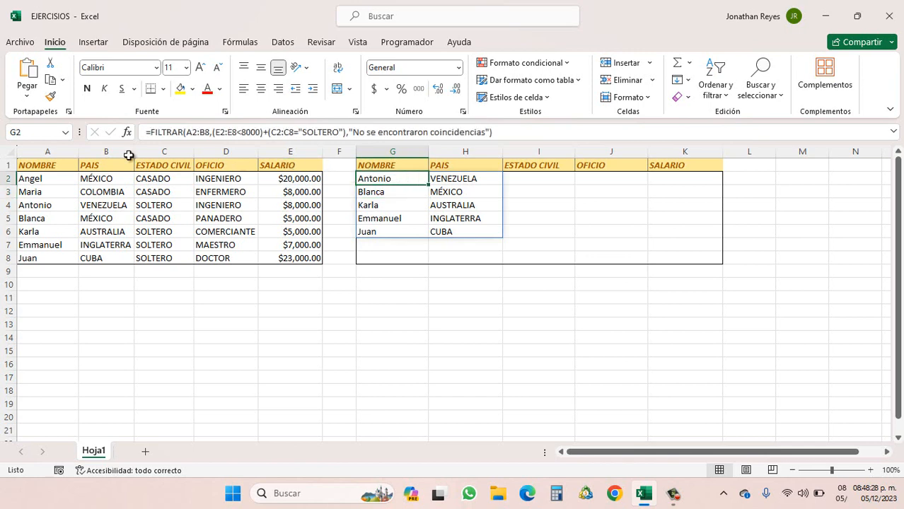
Check the ESTADO CIVIL and SALARIO of the filtered employees in source rows 4 and 5 against either condition.
left_click(53, 206)
left_click(162, 206)
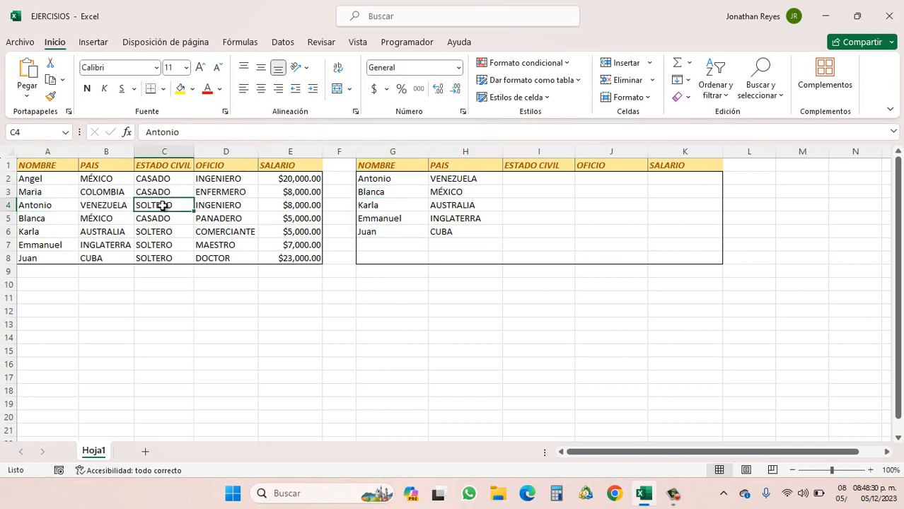
left_click(283, 206)
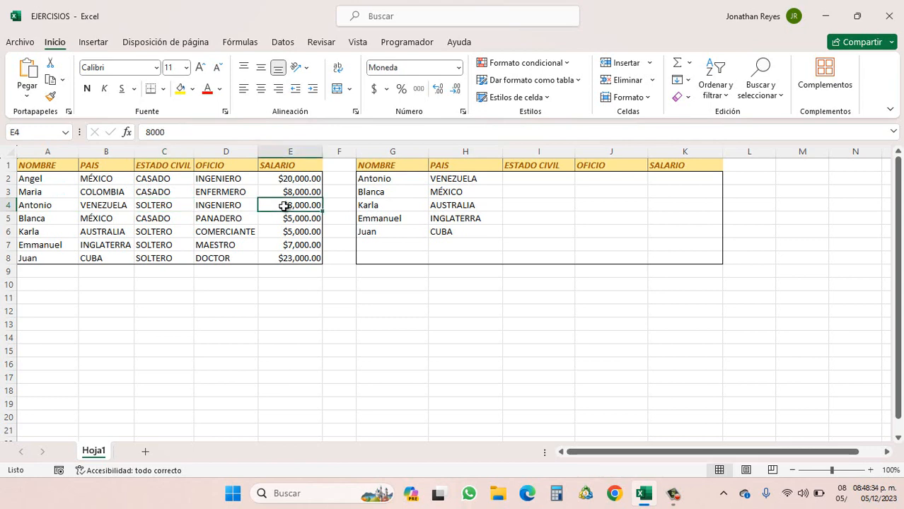
left_click(182, 204)
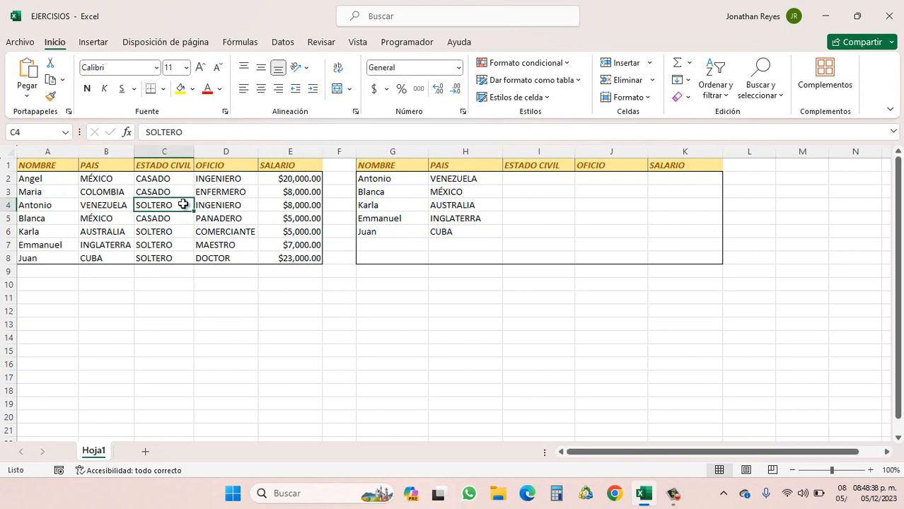
left_click(51, 218)
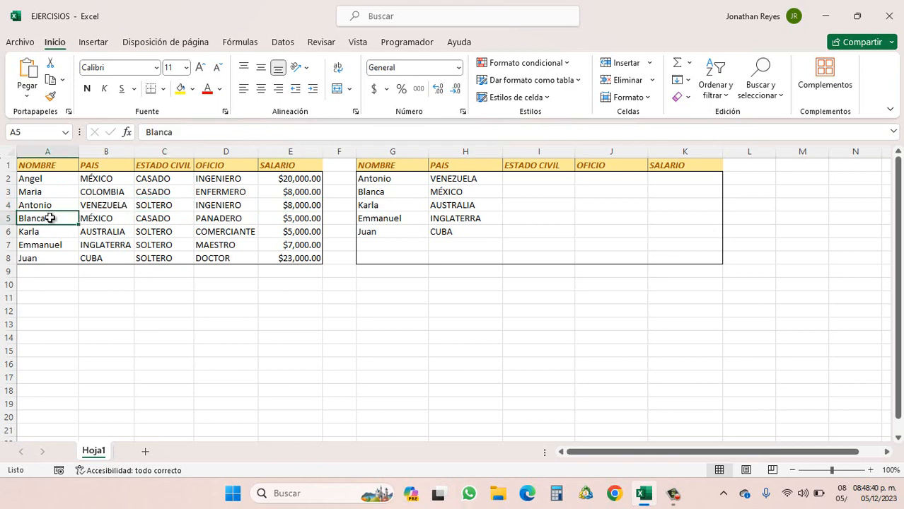
left_click_drag(401, 192, 442, 191)
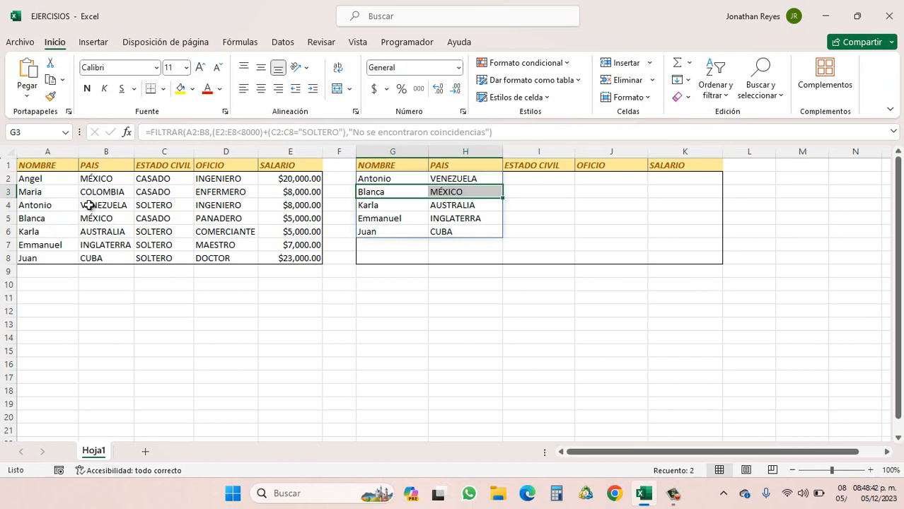
left_click(61, 218)
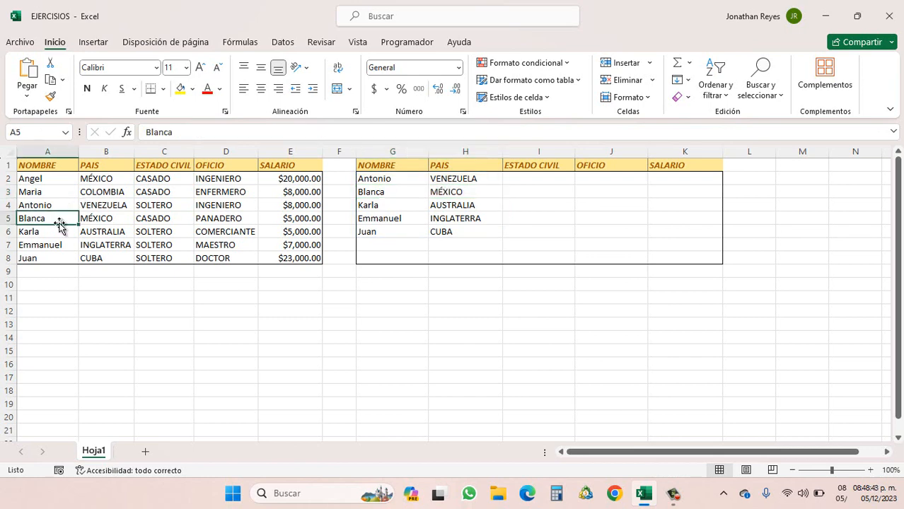
left_click(174, 219)
left_click(297, 219)
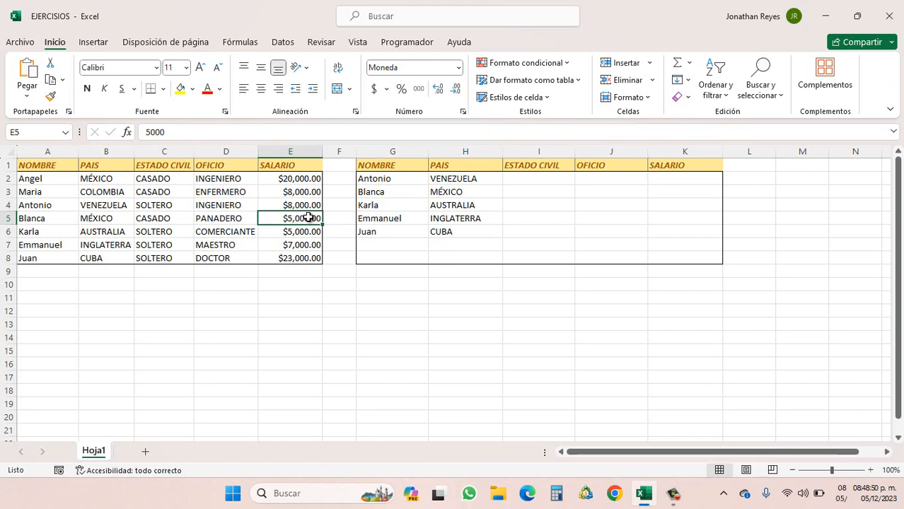
Check the ESTADO CIVIL and SALARIO of the filtered employees in source rows 6 to 8 against either condition.
left_click(388, 204)
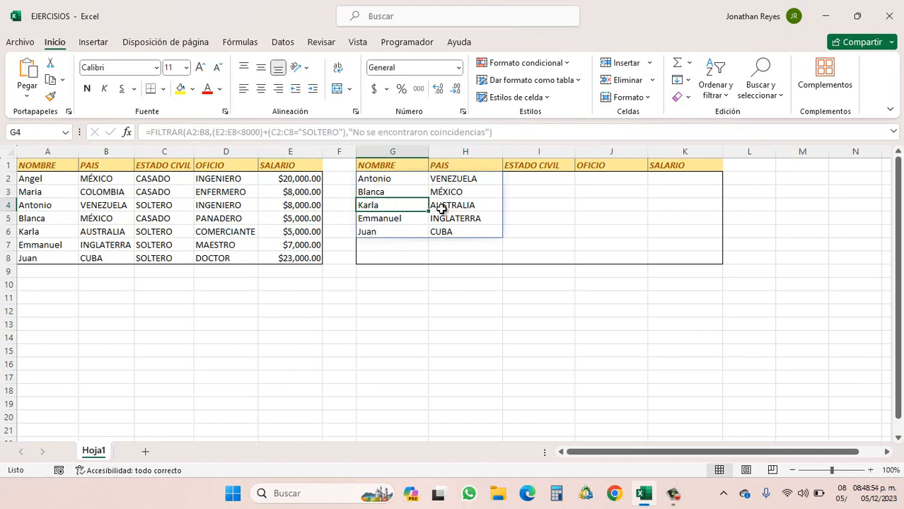
left_click_drag(43, 232, 141, 233)
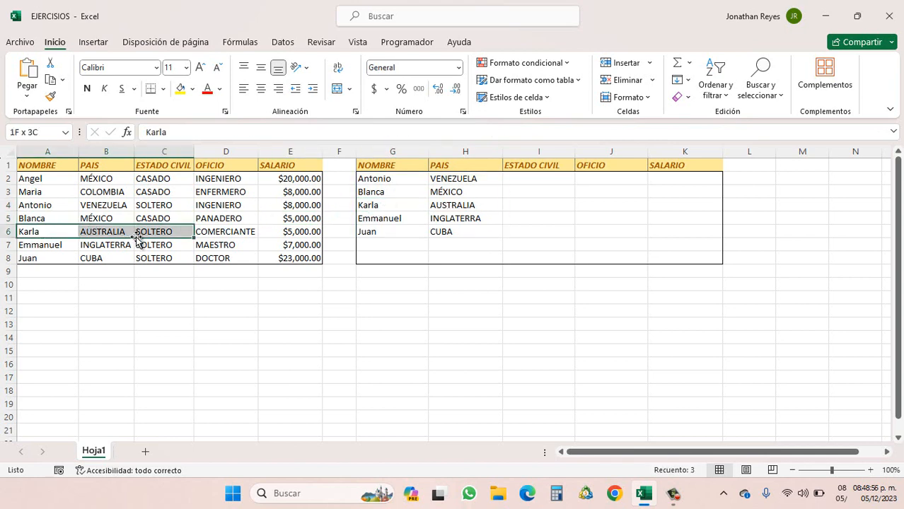
left_click(181, 231)
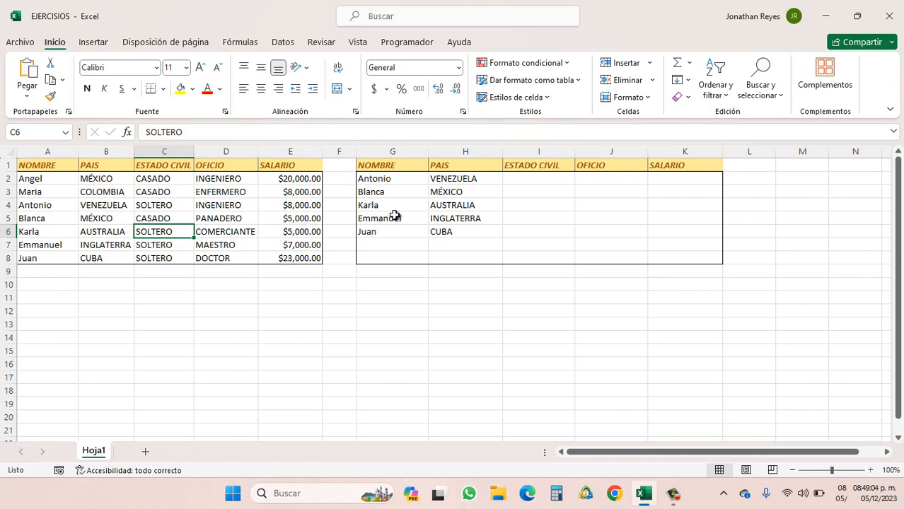
left_click(171, 247)
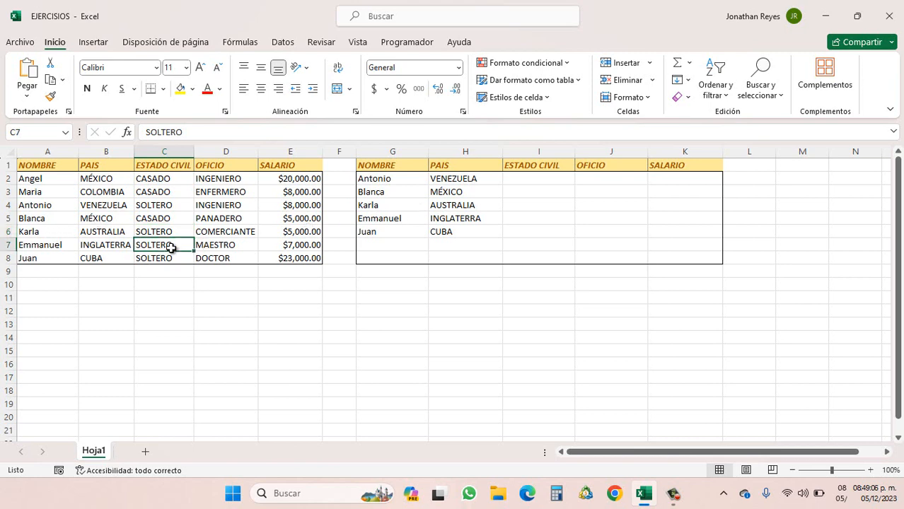
left_click(309, 245)
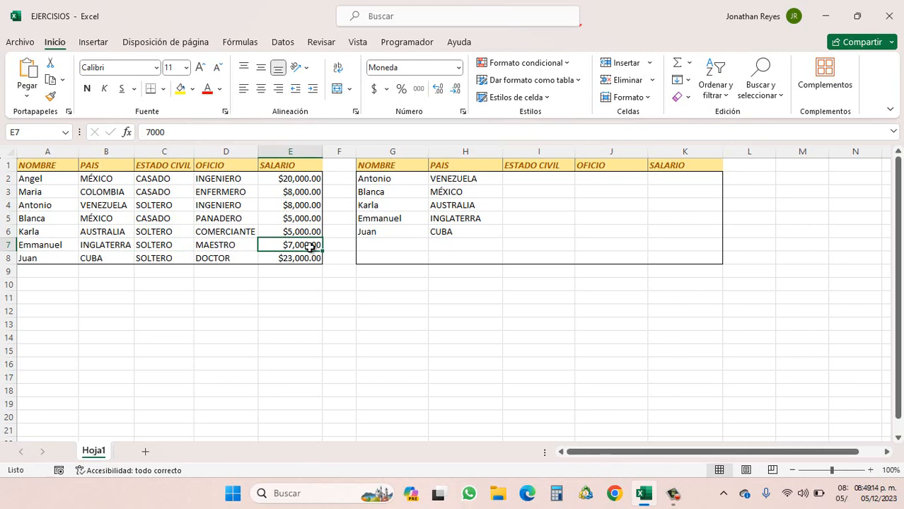
left_click(60, 260)
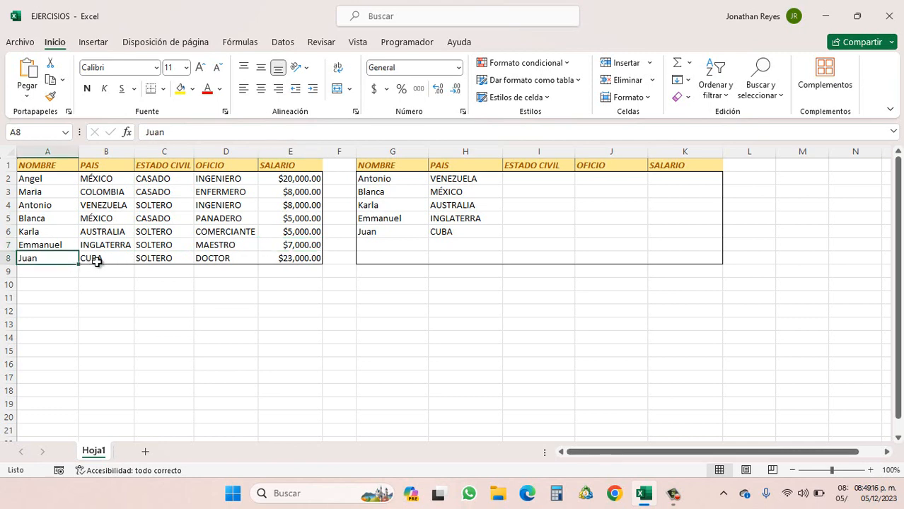
left_click(149, 256)
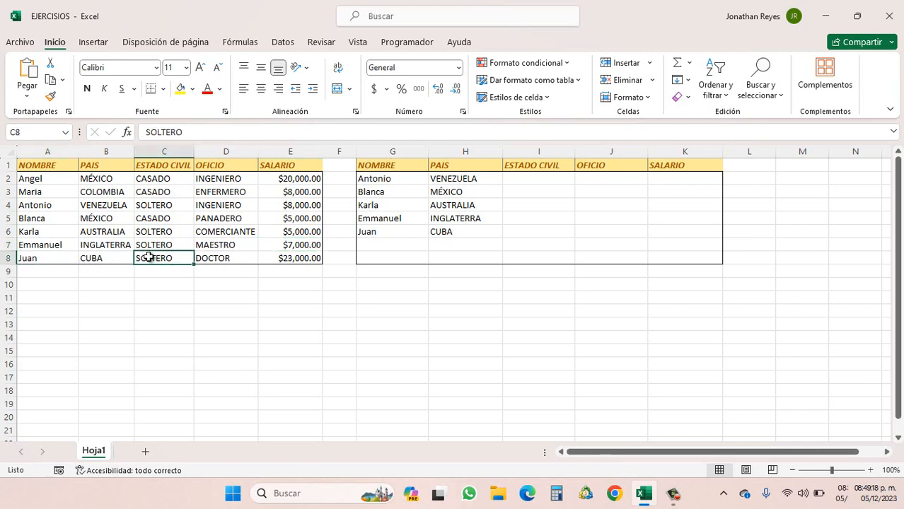
left_click(290, 257)
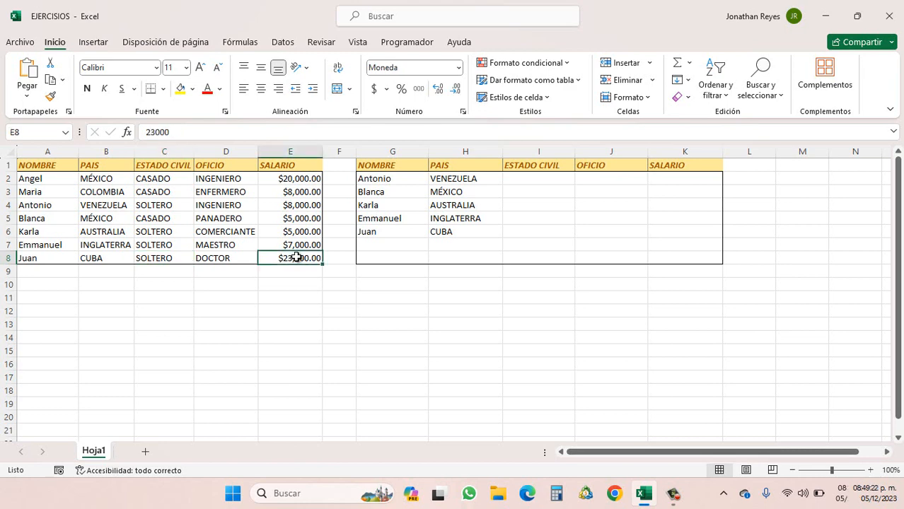
left_click(181, 258)
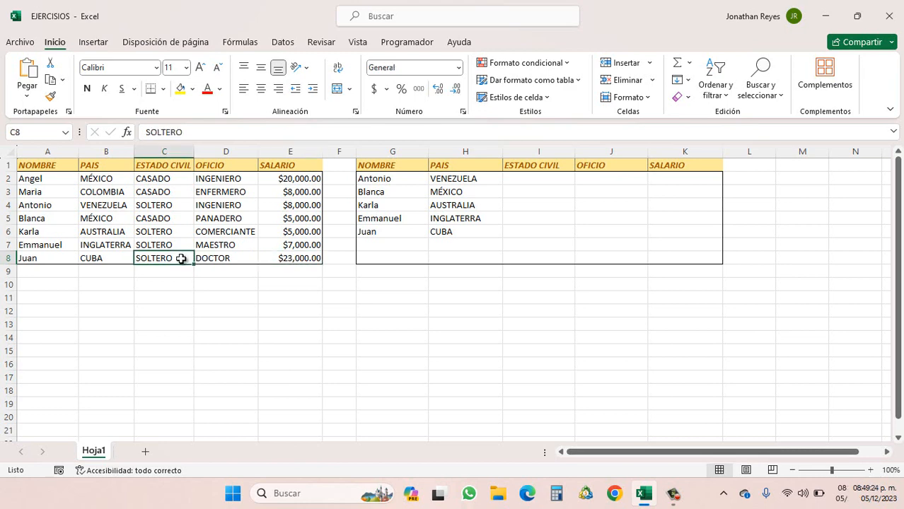
Open the G2 formula, examine the + operator joining its two conditions, and close it without edits.
left_click(389, 179)
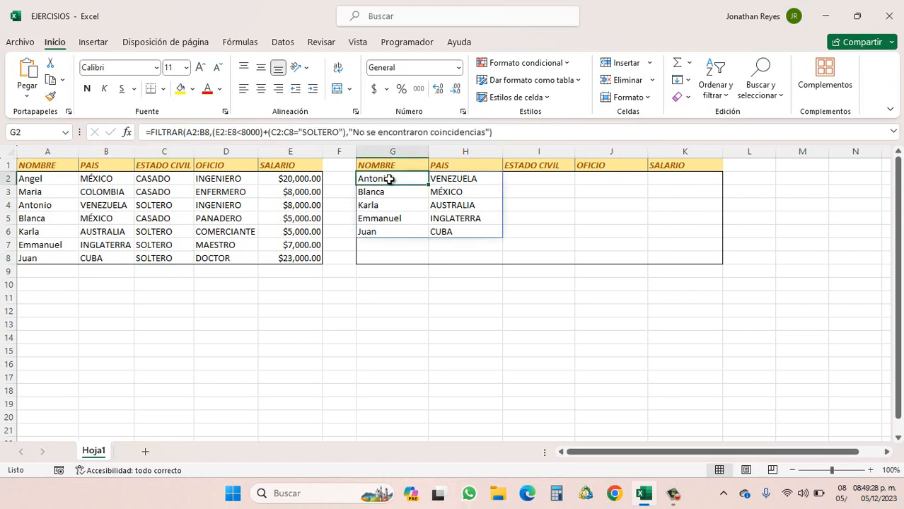
double_click(390, 179)
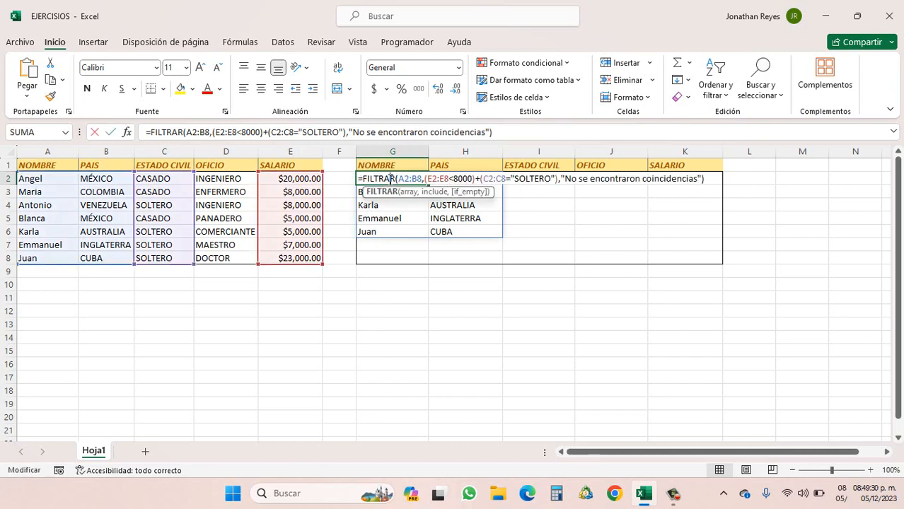
left_click(477, 178)
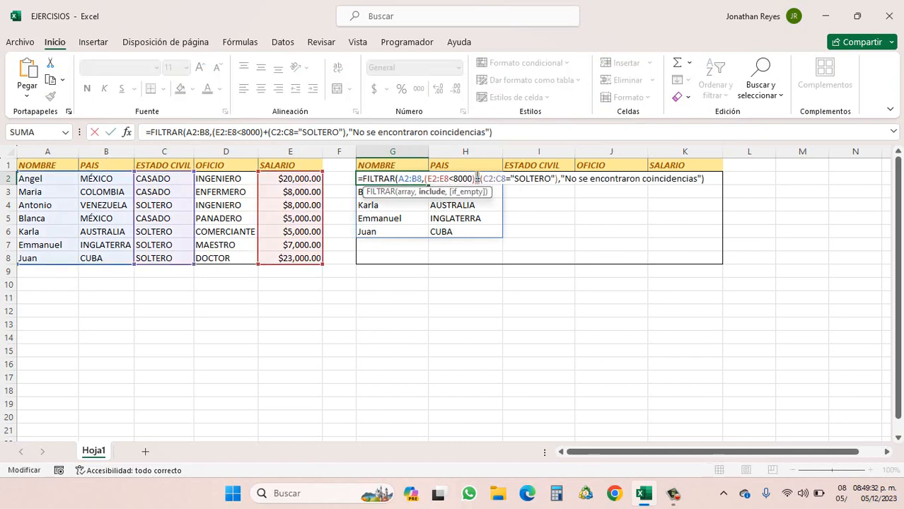
key("Return")
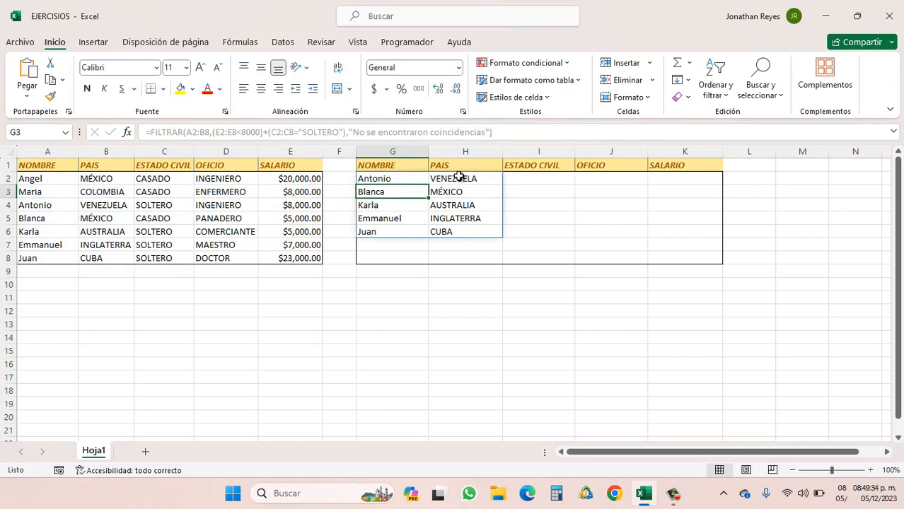
Reopen the G2 formula and examine its array argument A2:B8.
double_click(404, 181)
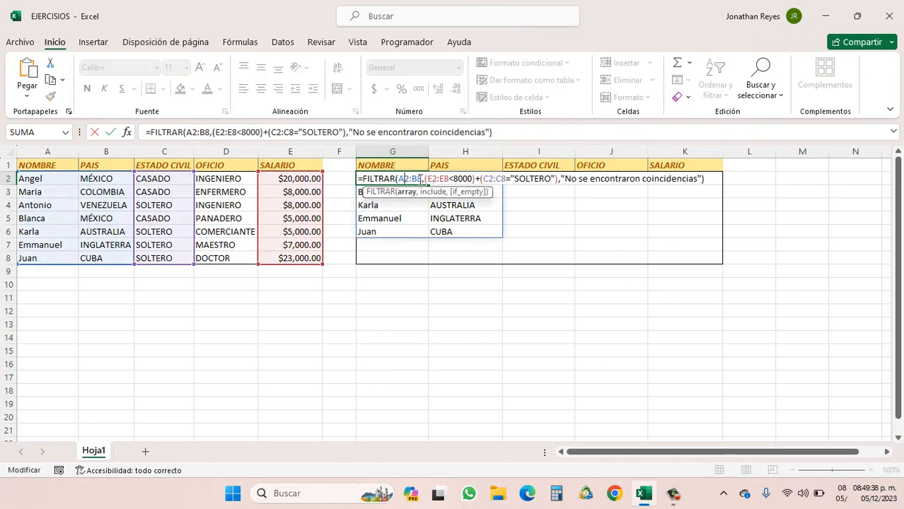
left_click_drag(422, 179, 399, 179)
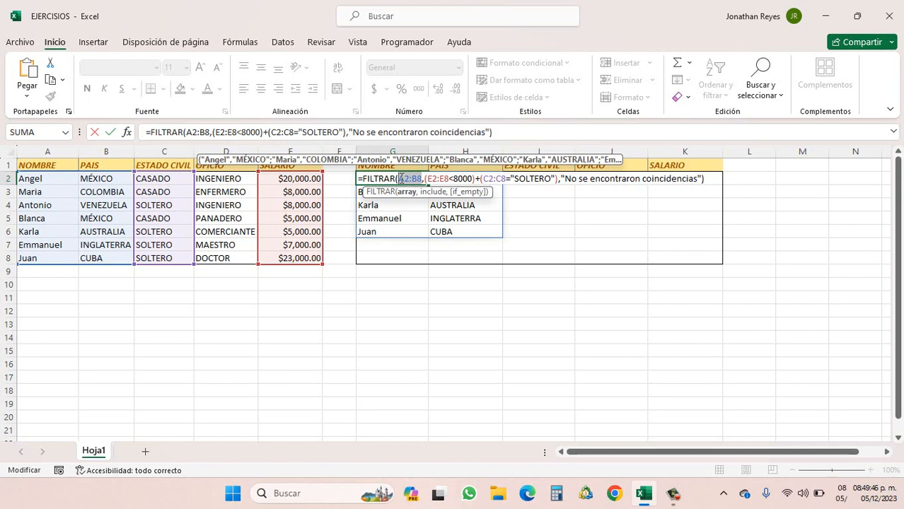
left_click(400, 178)
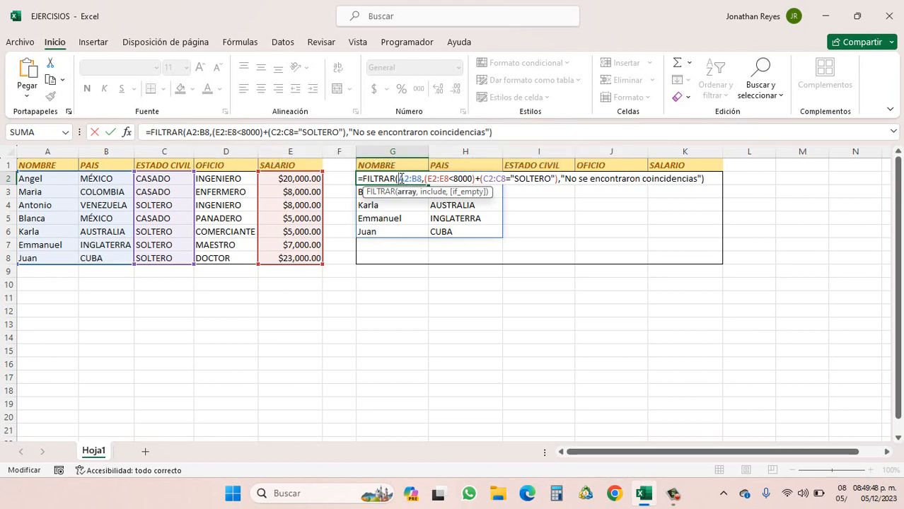